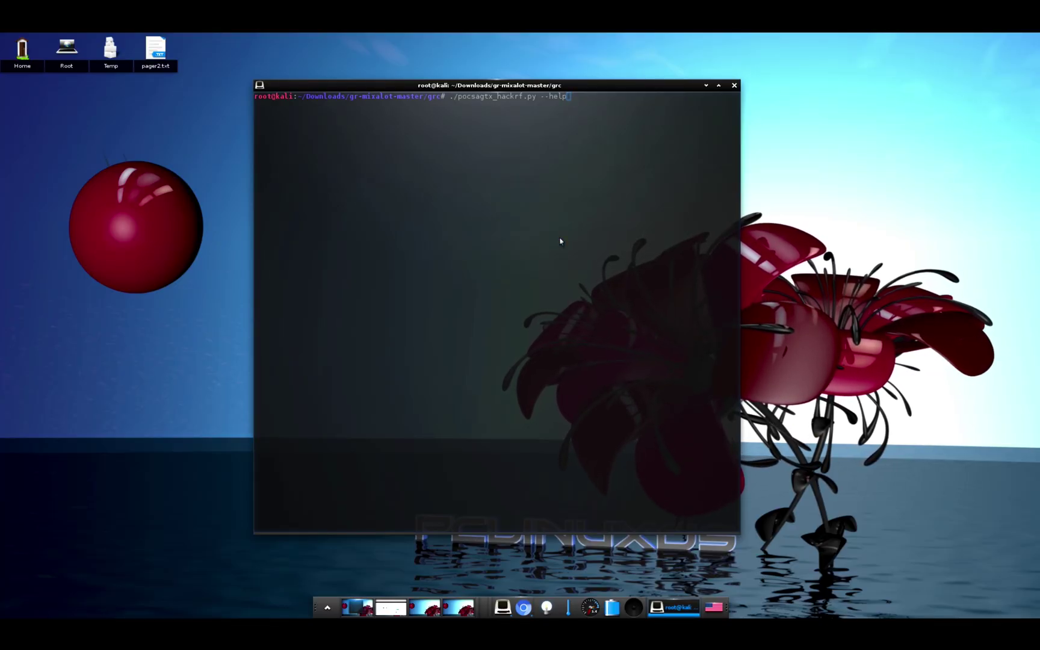
# - Show pocsagtx_hackrf.py's --help options, then run it with --message='test 123'
pyautogui.press('Return')
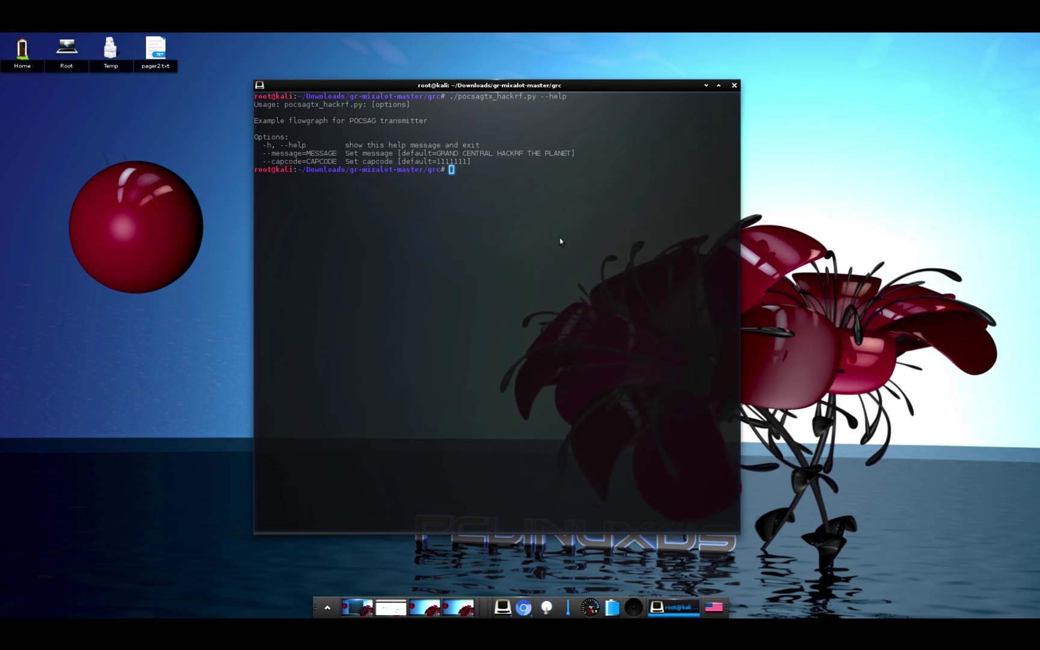
pyautogui.write('./p')
pyautogui.press('Tab')
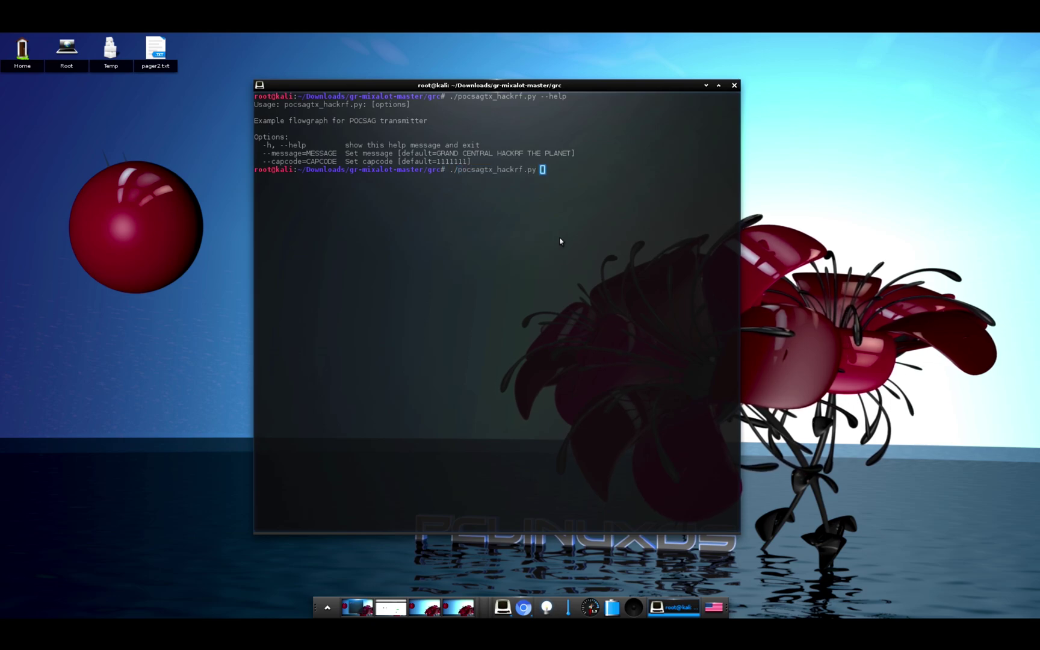
pyautogui.write('--message')
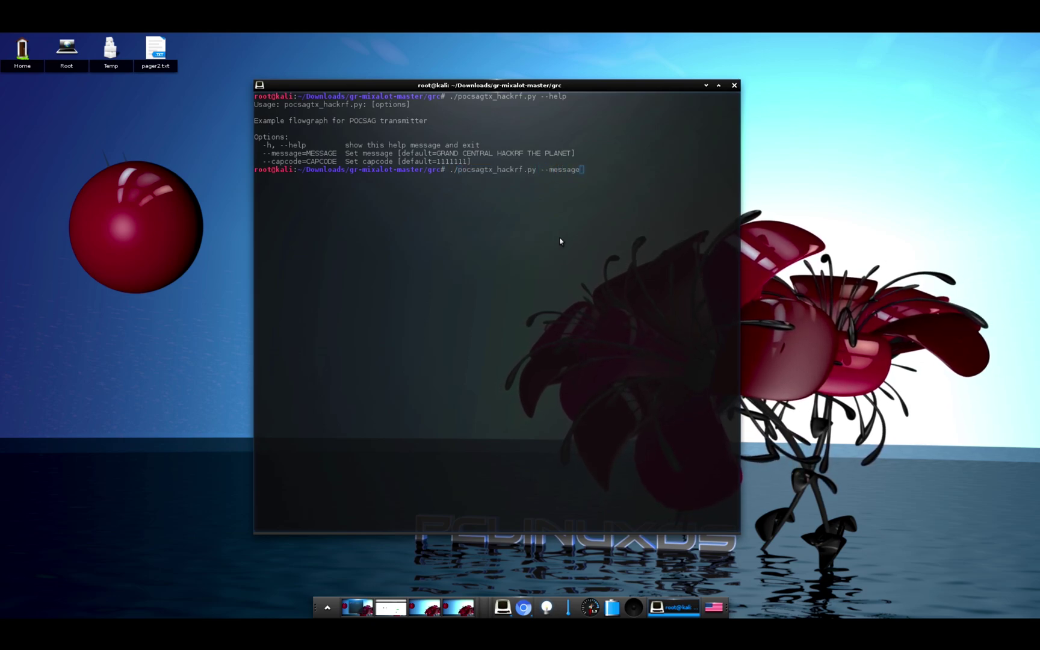
pyautogui.write("='test 123'")
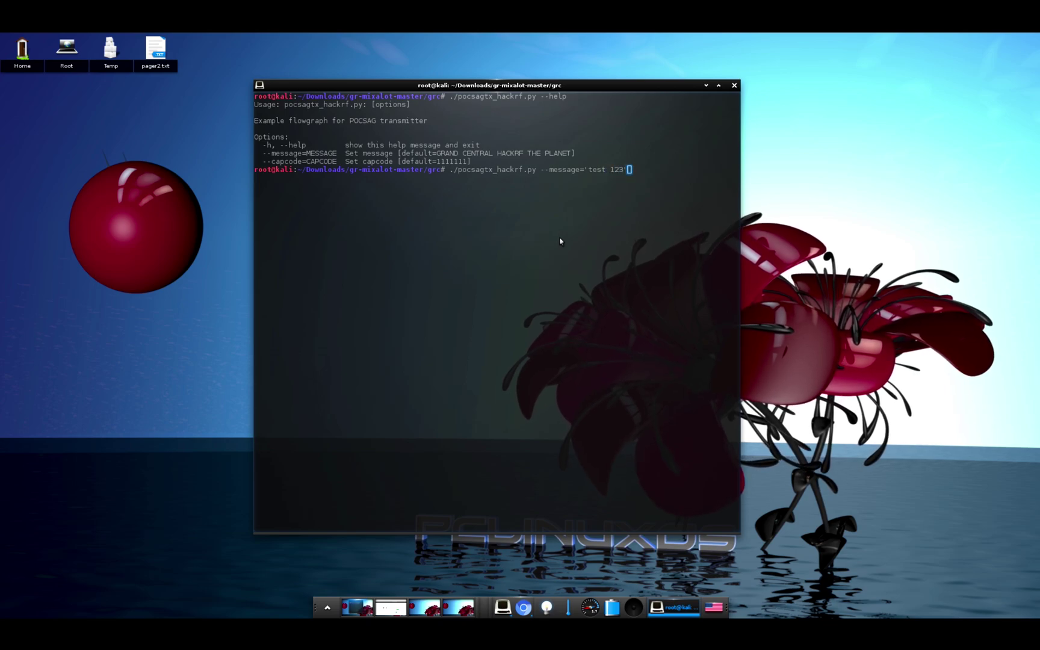
pyautogui.press('Return')
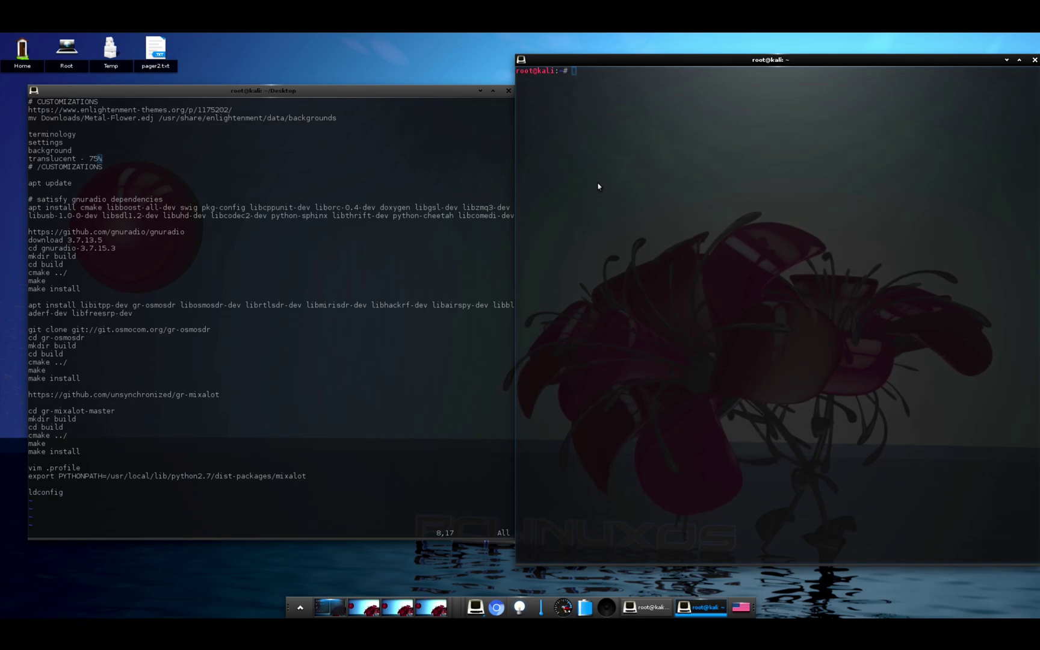
# - Select the enlightenment-themes URL on line 2 of the vim notes
pyautogui.click(228, 109)
pyautogui.moveTo(232, 110); pyautogui.dragTo(26, 113)
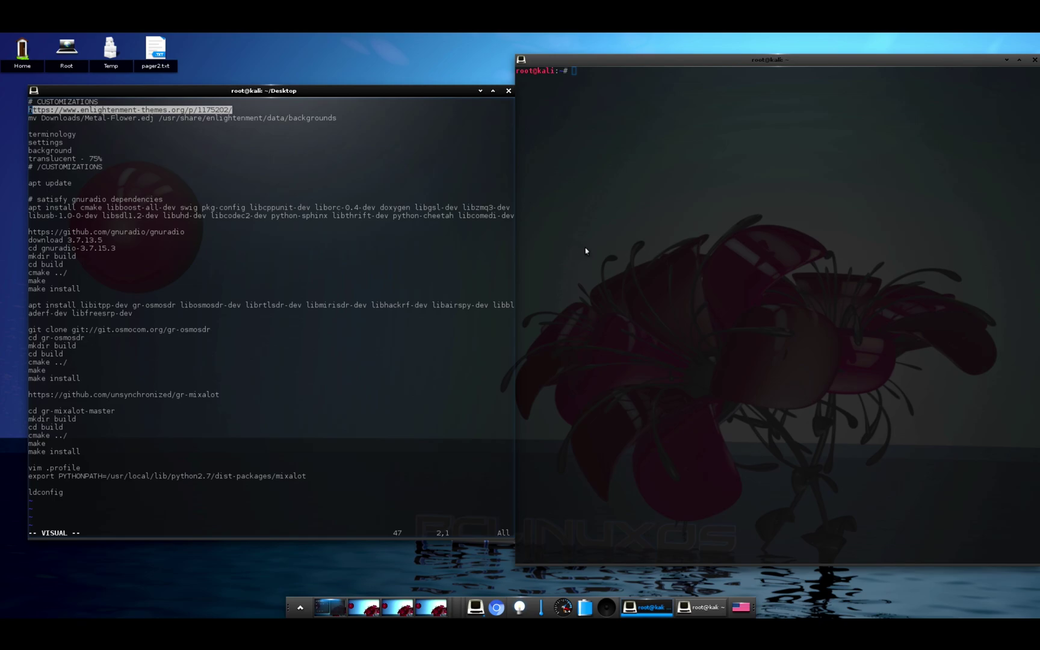
pyautogui.rightClick(497, 608)
pyautogui.moveTo(578, 546)
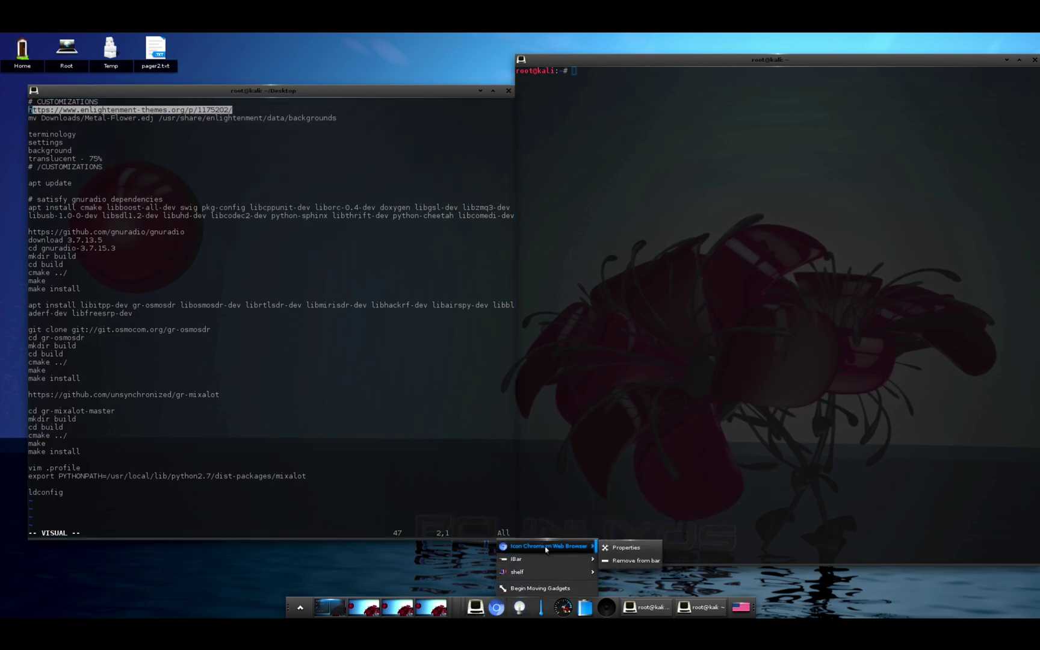
pyautogui.click(642, 548)
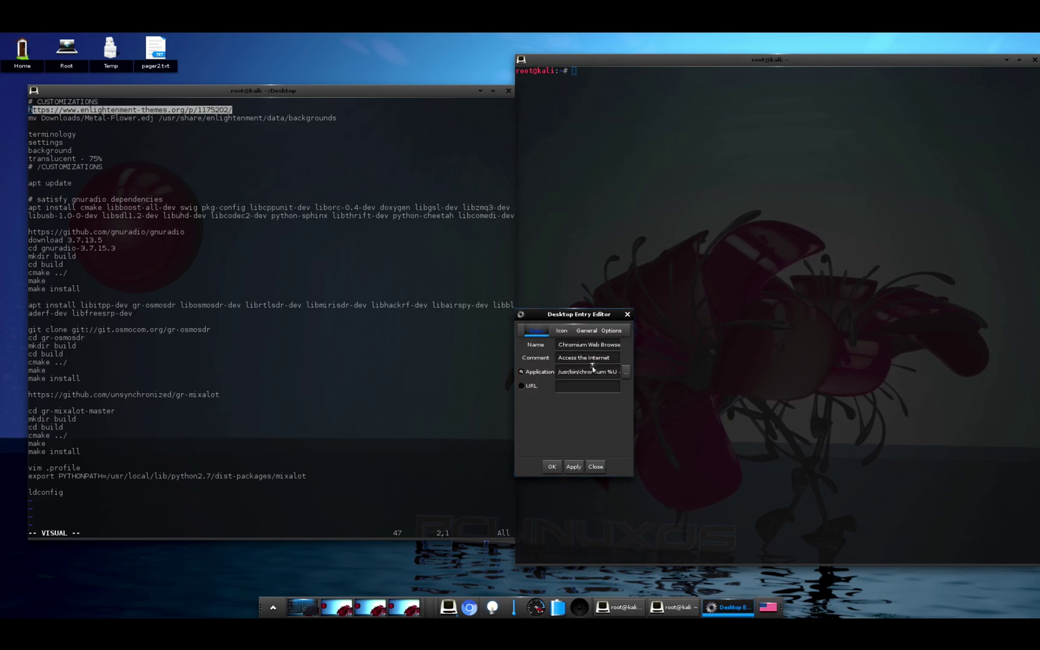
pyautogui.moveTo(594, 373); pyautogui.dragTo(691, 388)
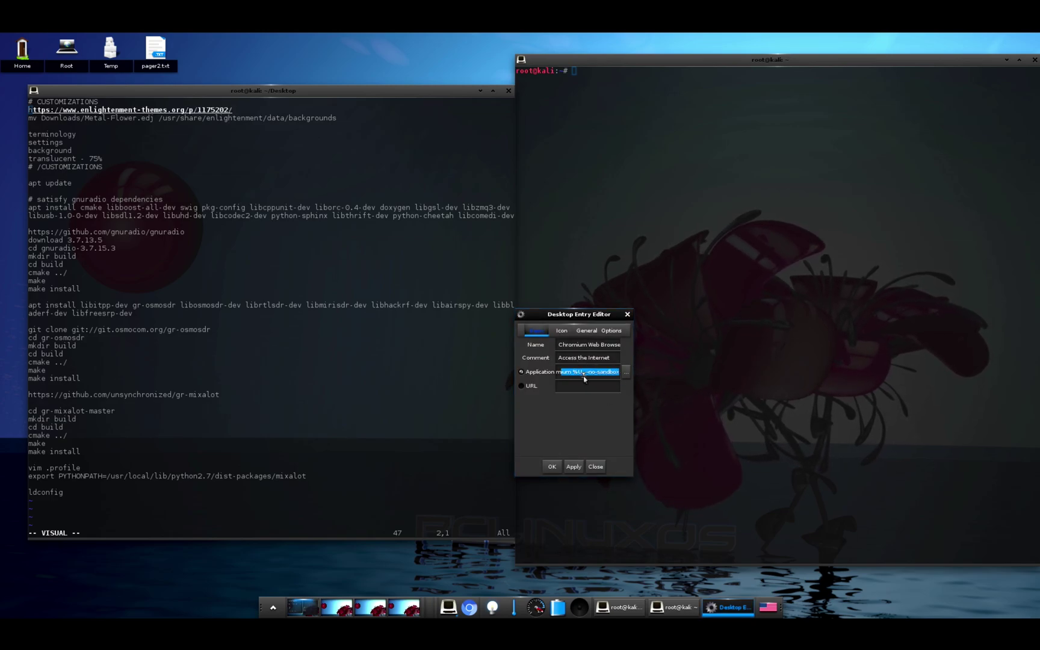
pyautogui.click(594, 467)
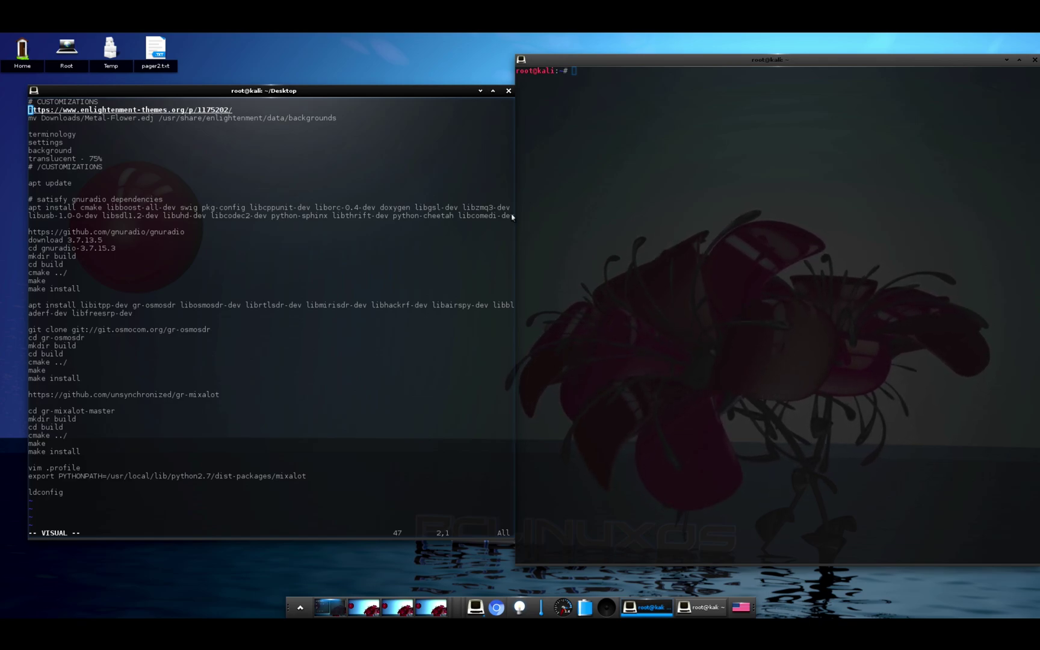
# - Select the dependency apt install line in the notes and run apt update
pyautogui.moveTo(512, 218); pyautogui.dragTo(29, 208)
pyautogui.press('super+c')
pyautogui.click(662, 239)
pyautogui.write('apt update')
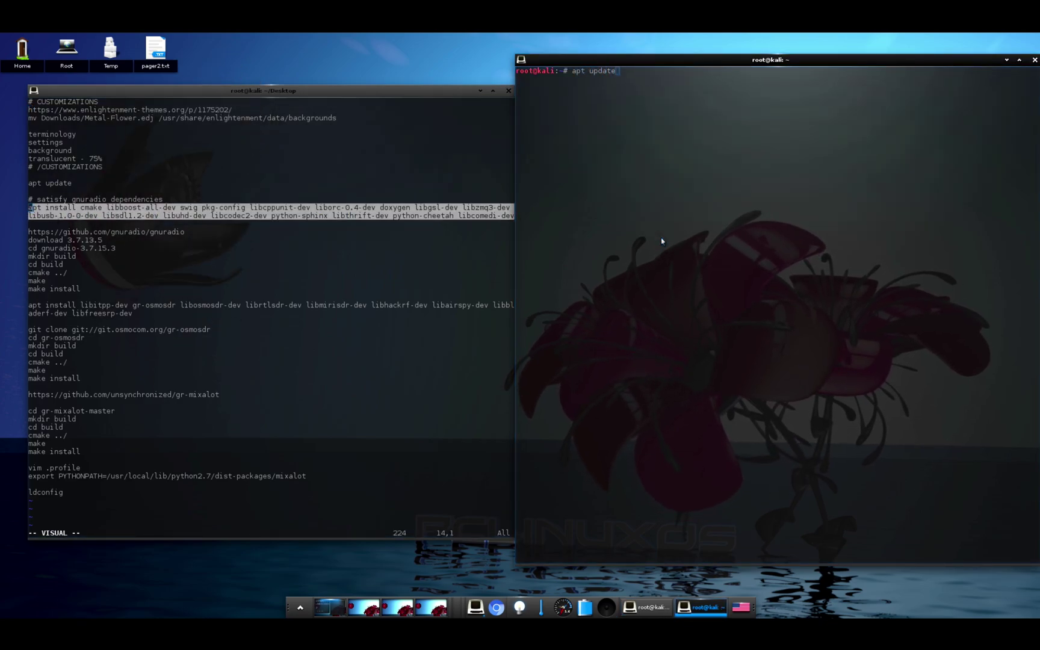
pyautogui.press('Return')
# - Paste and run the GNU Radio dependency apt install line, confirming the installation
pyautogui.middleClick(652, 230)
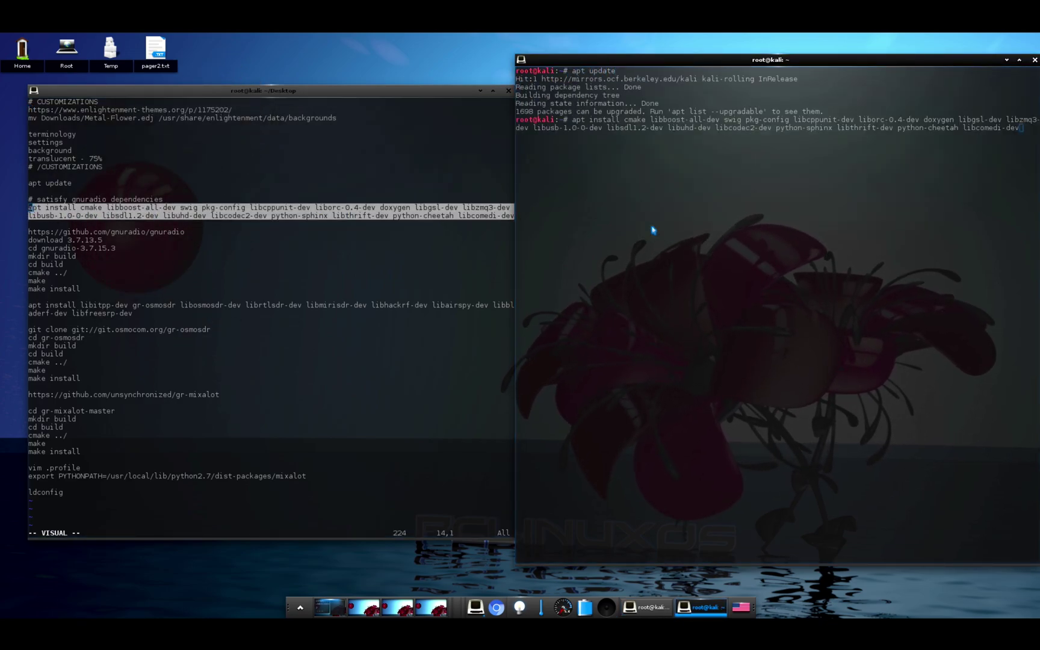
pyautogui.press('Return')
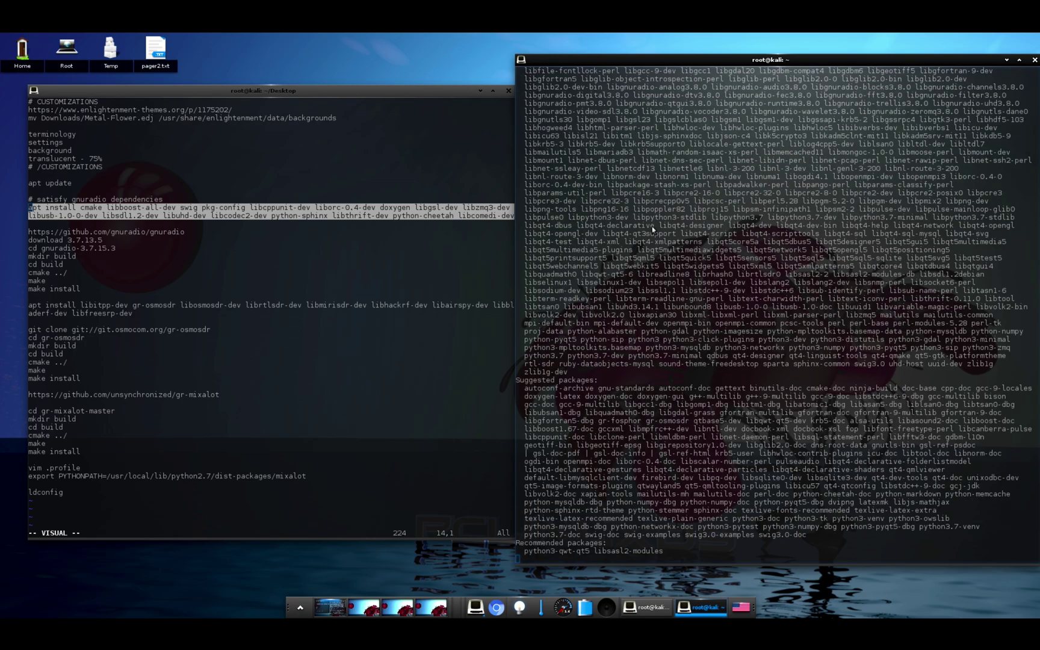
pyautogui.press('Return')
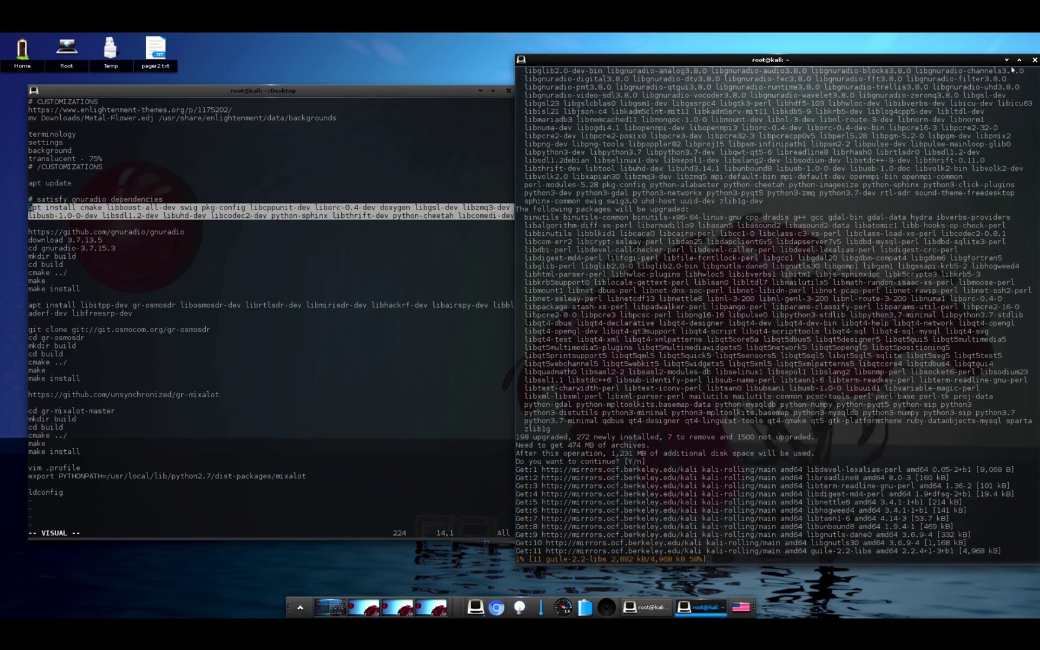
pyautogui.doubleClick(941, 60)
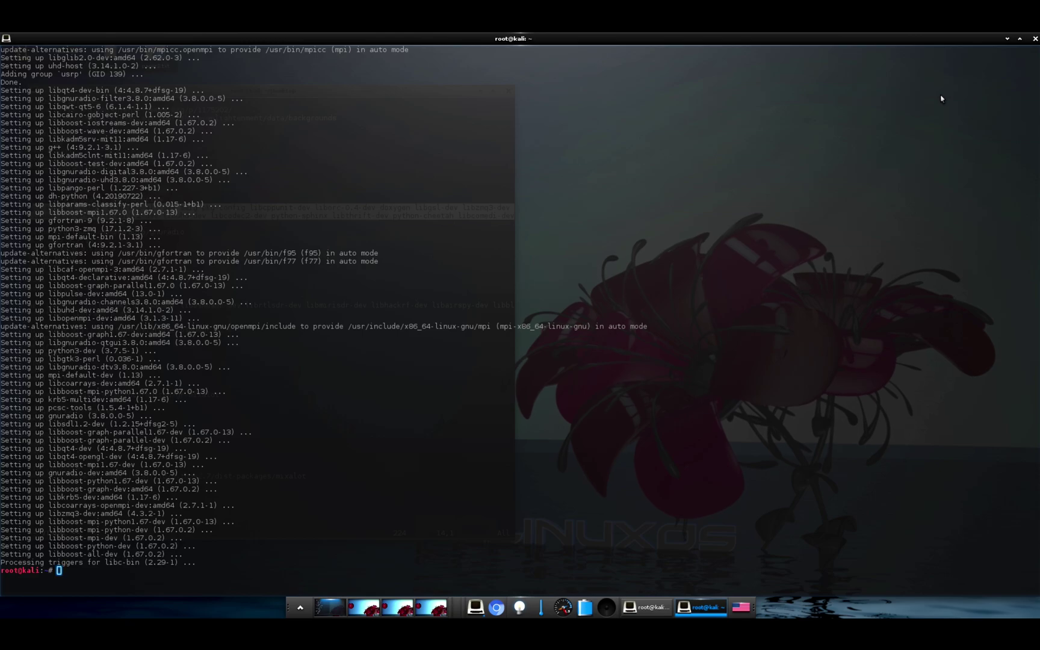
pyautogui.press('super+Down')
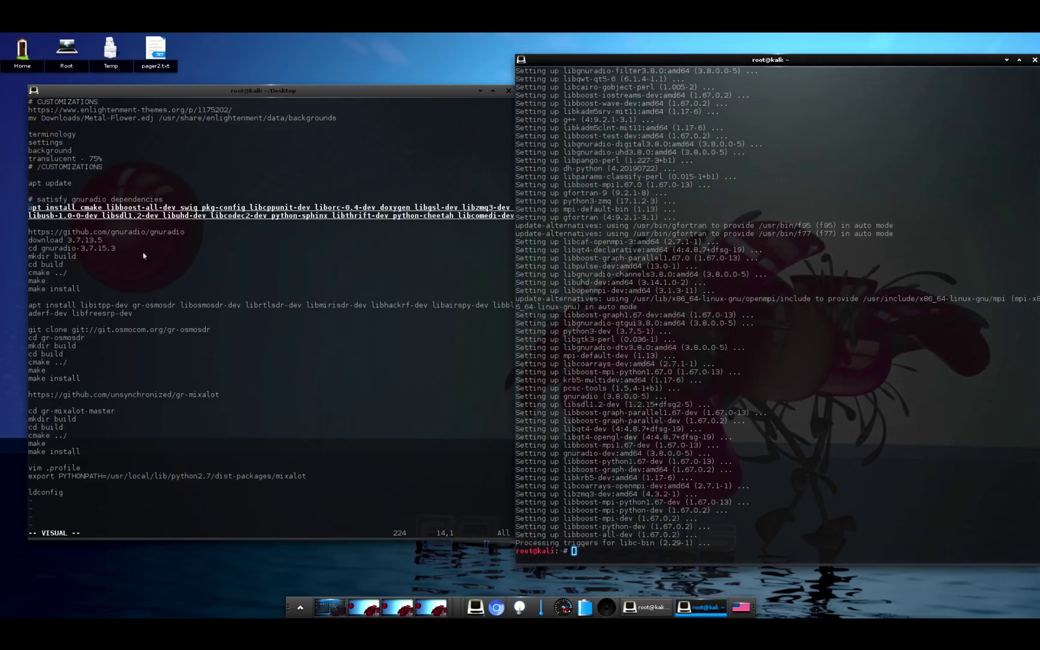
pyautogui.click(180, 248)
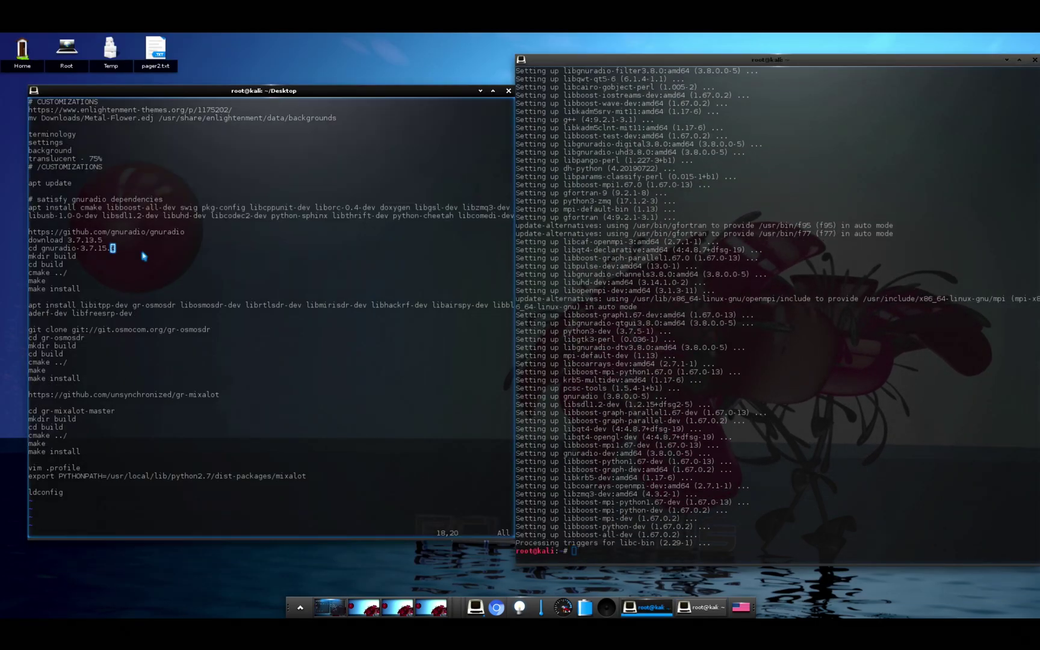
# - Open the gnuradio GitHub repository and browse its releases list
pyautogui.click(183, 233)
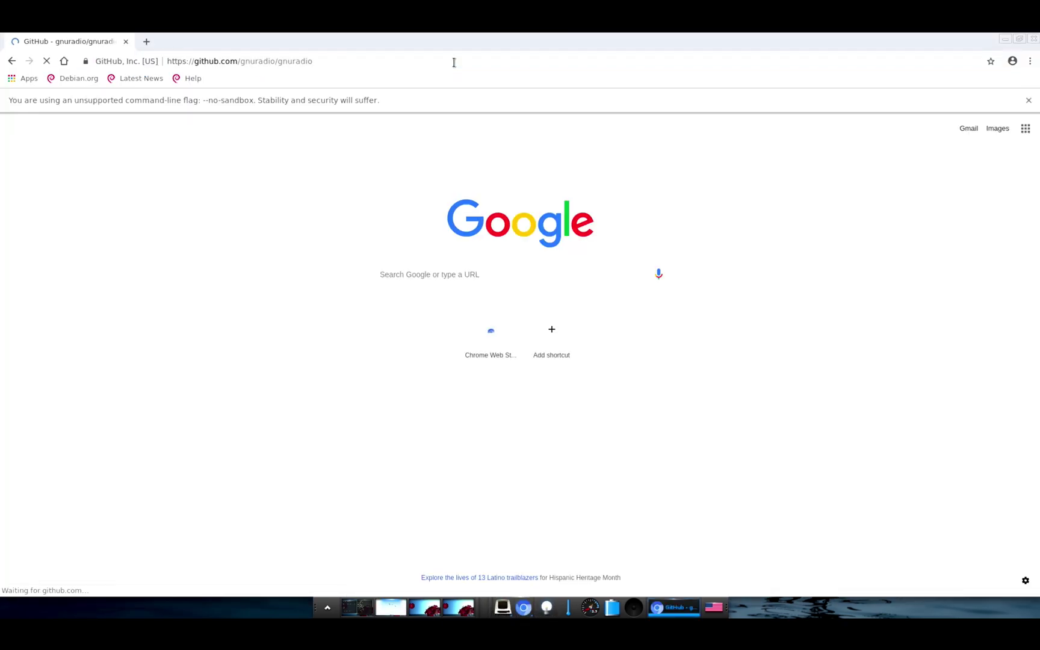
pyautogui.click(515, 383)
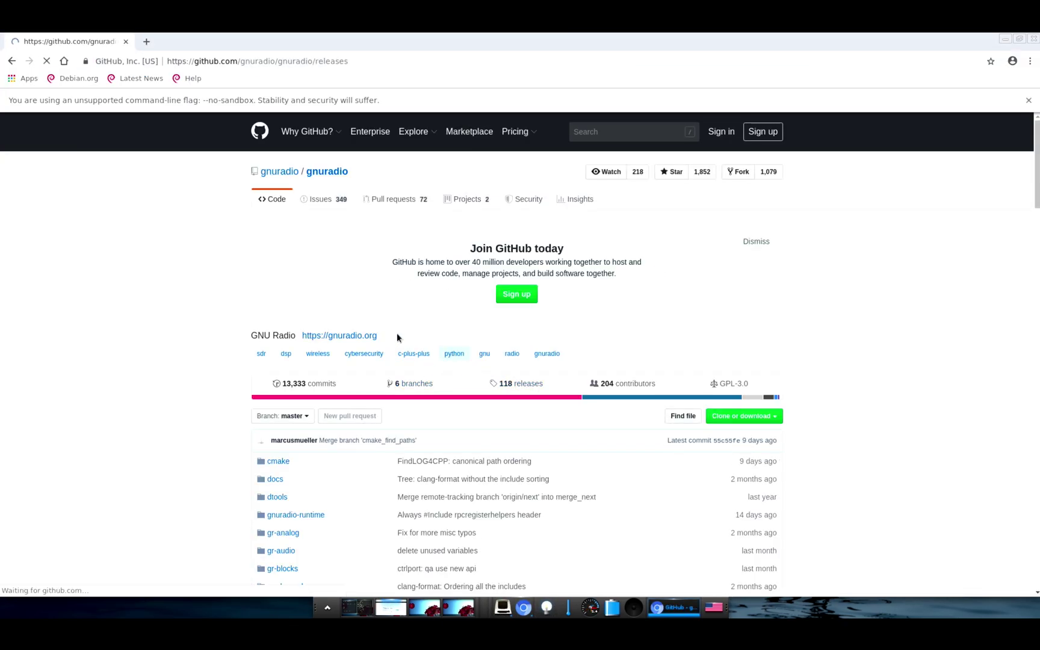
pyautogui.scroll(-2, 414, 355)
pyautogui.scroll(-20, 414, 356)
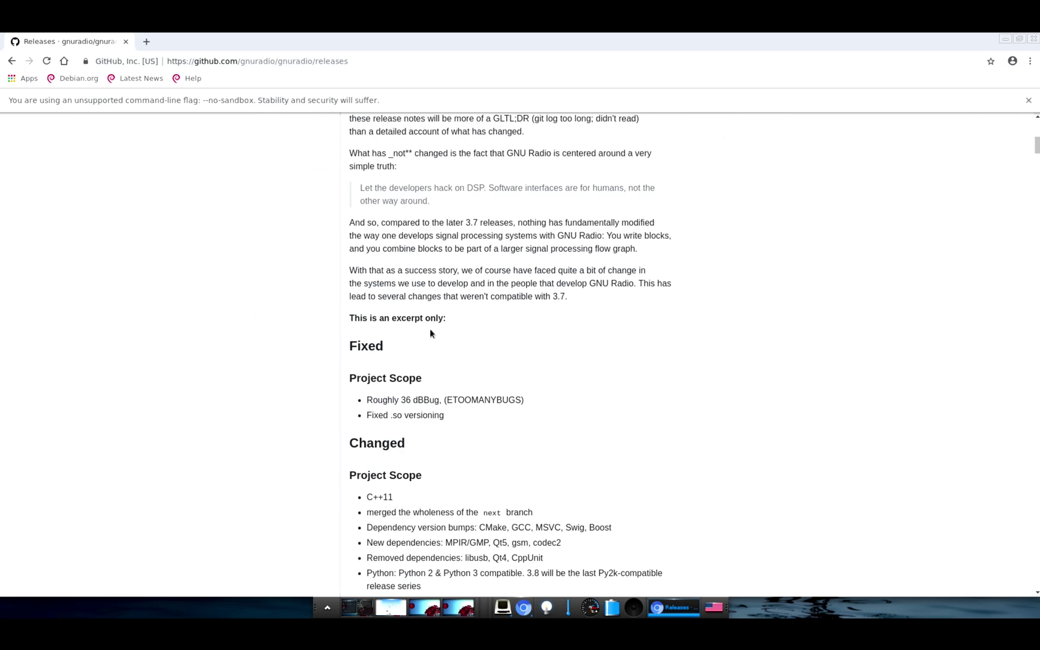
pyautogui.scroll(-20, 484, 350)
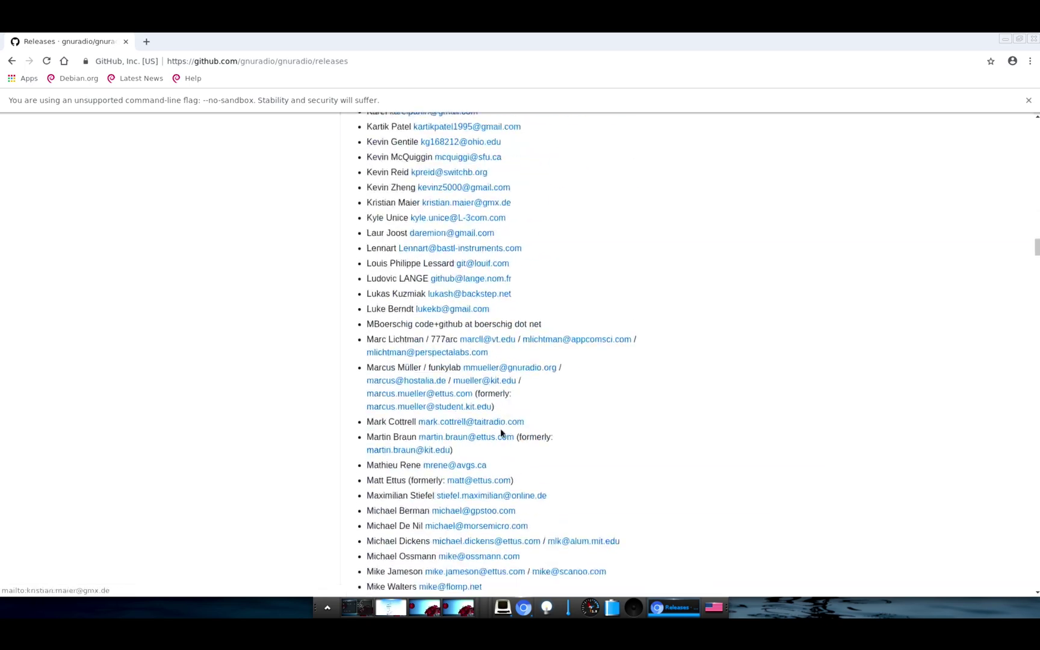
pyautogui.scroll(-20, 524, 395)
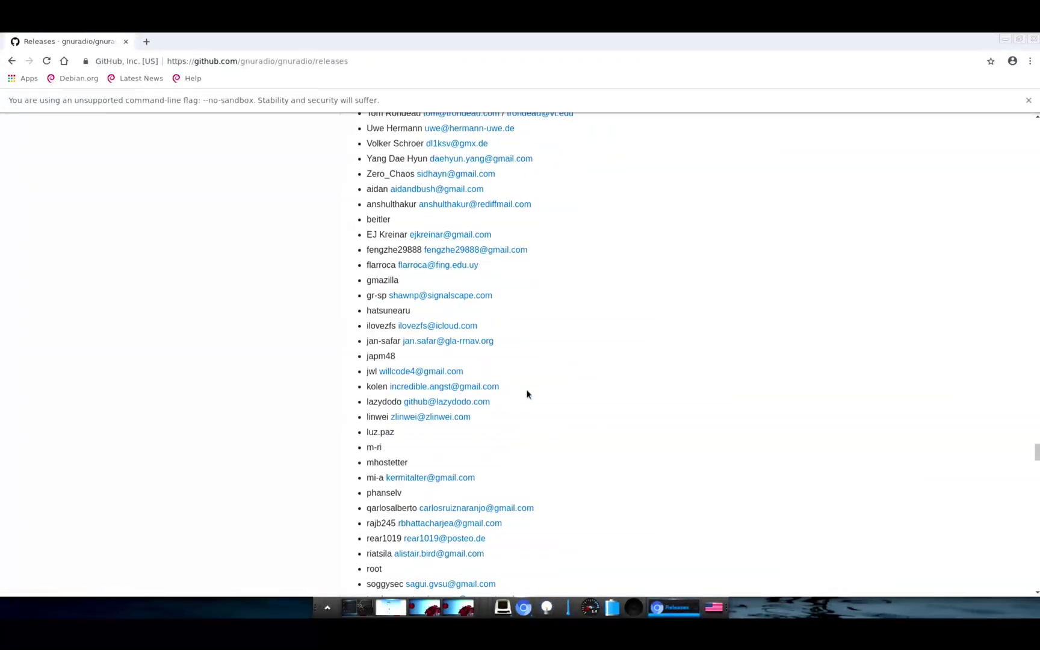
pyautogui.scroll(-3, 527, 394)
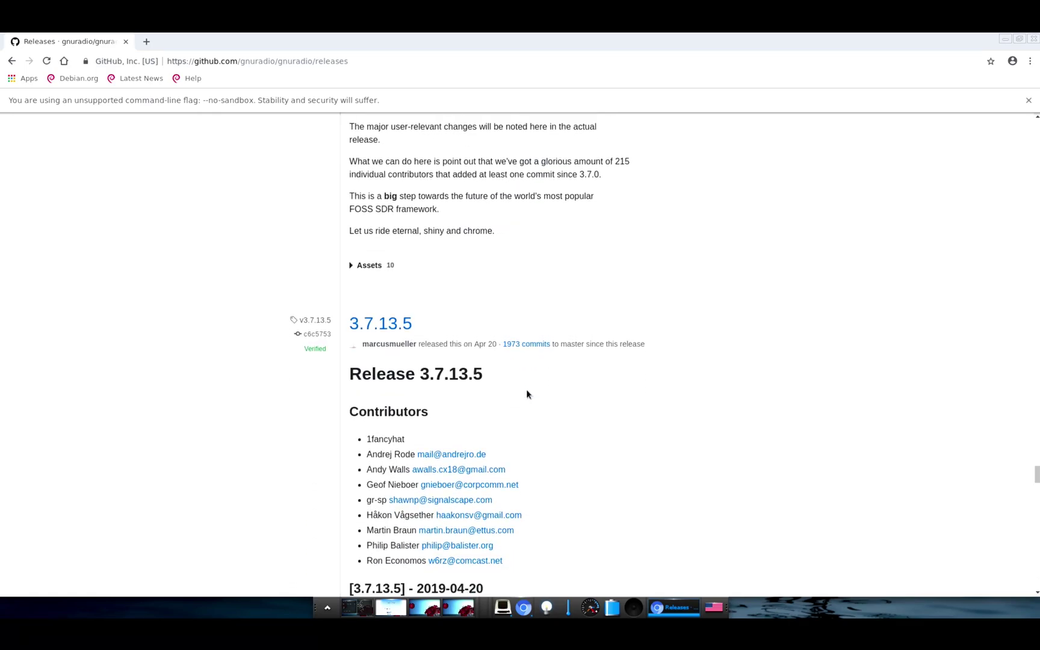
# - Download gnuradio-3.7.13.5.tar.gz from the 3.7.13.5 release assets and return to the terminals
pyautogui.click(402, 326)
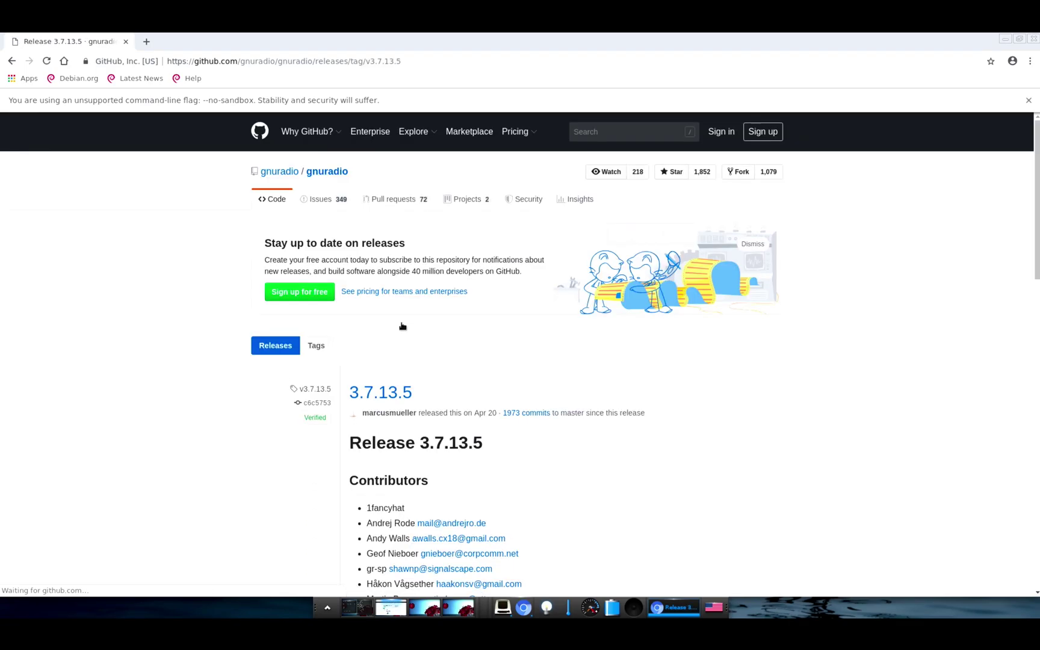
pyautogui.scroll(-5, 430, 363)
pyautogui.scroll(-10, 485, 381)
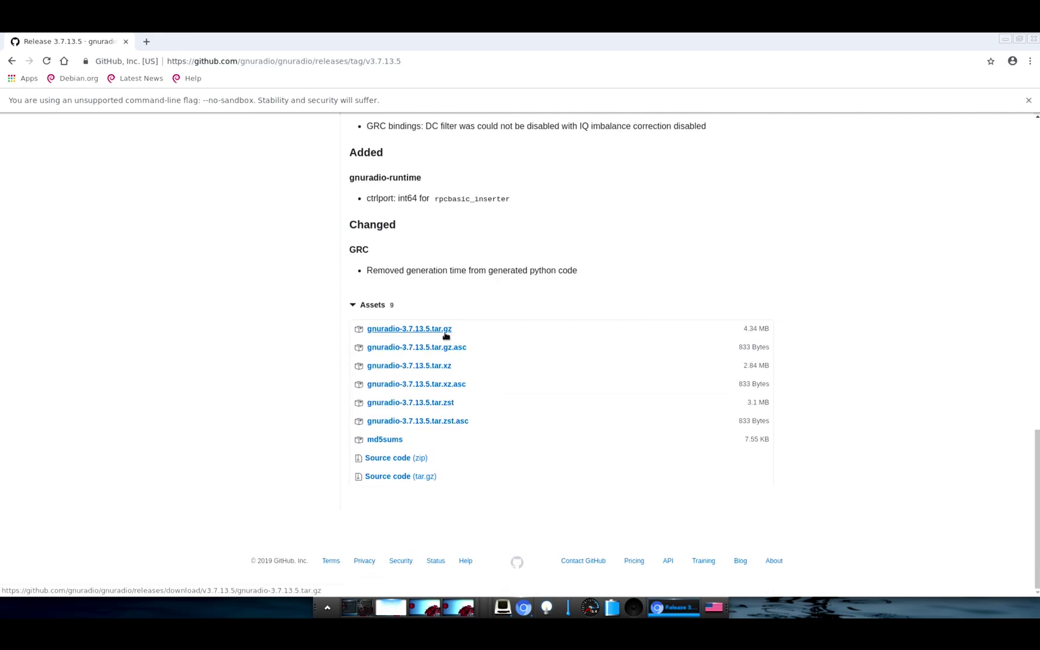
pyautogui.click(445, 332)
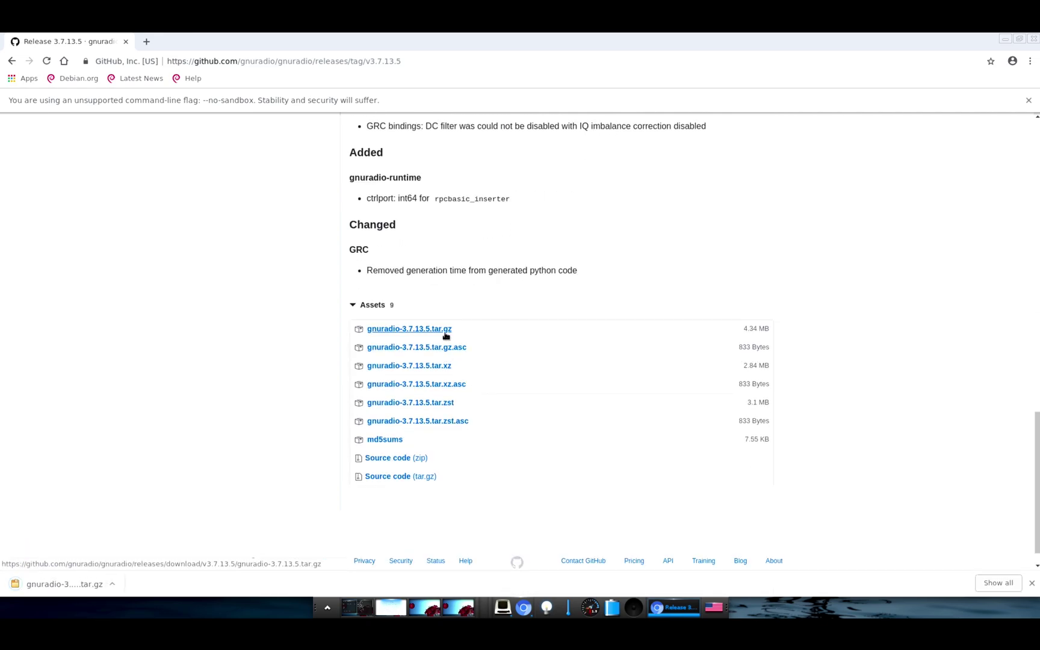
pyautogui.hotkey('ctrl', 'alt', 'Left')
# - Extract the gnuradio-3.7.13.5 archive in Downloads with tar zxvf
pyautogui.click(751, 348)
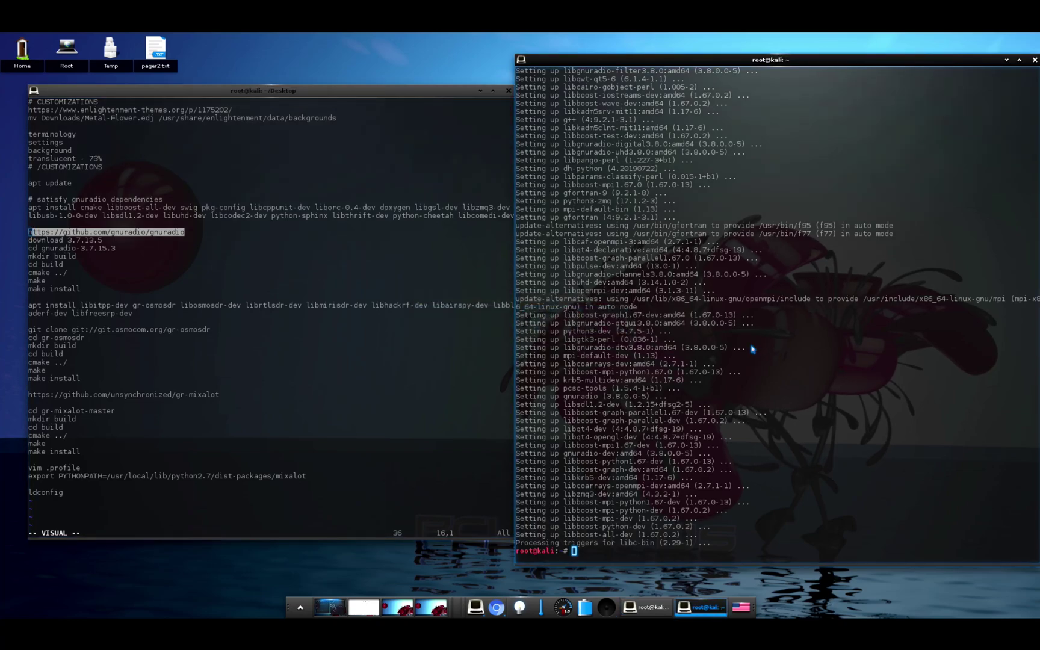
pyautogui.write('cd Downloads/')
pyautogui.press('Return')
pyautogui.write('t')
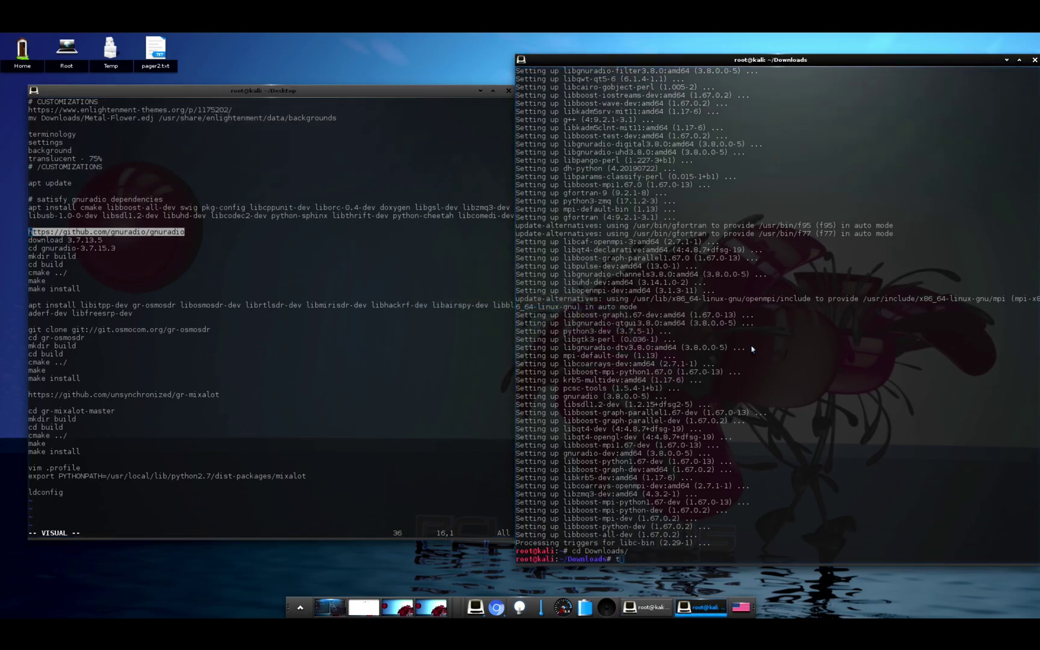
pyautogui.write('ar zxvf gnu')
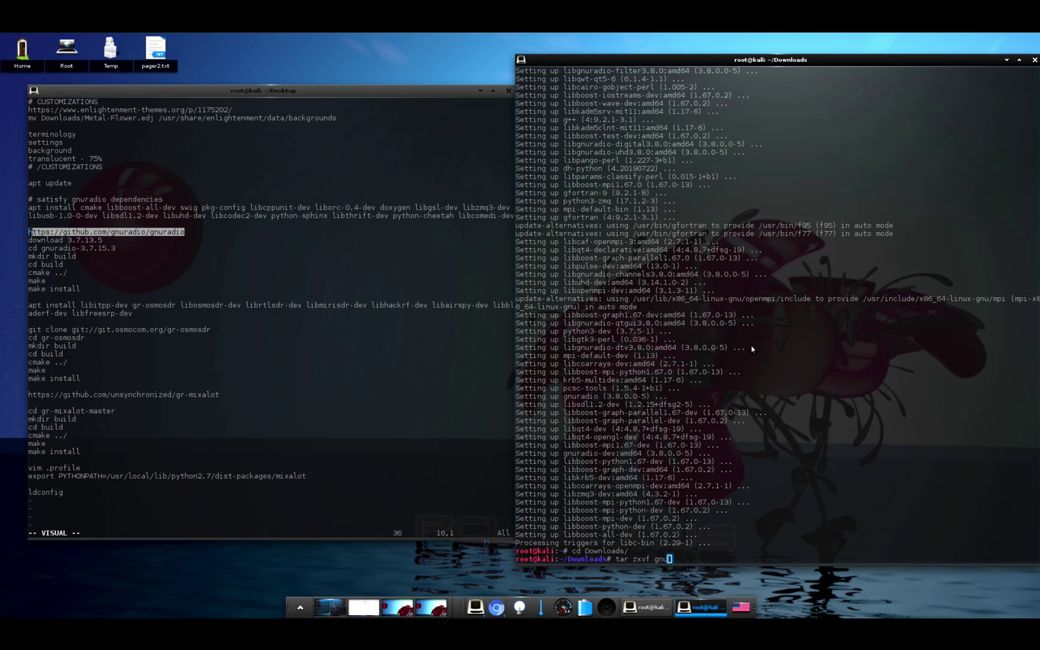
pyautogui.press('Tab')
pyautogui.press('Return')
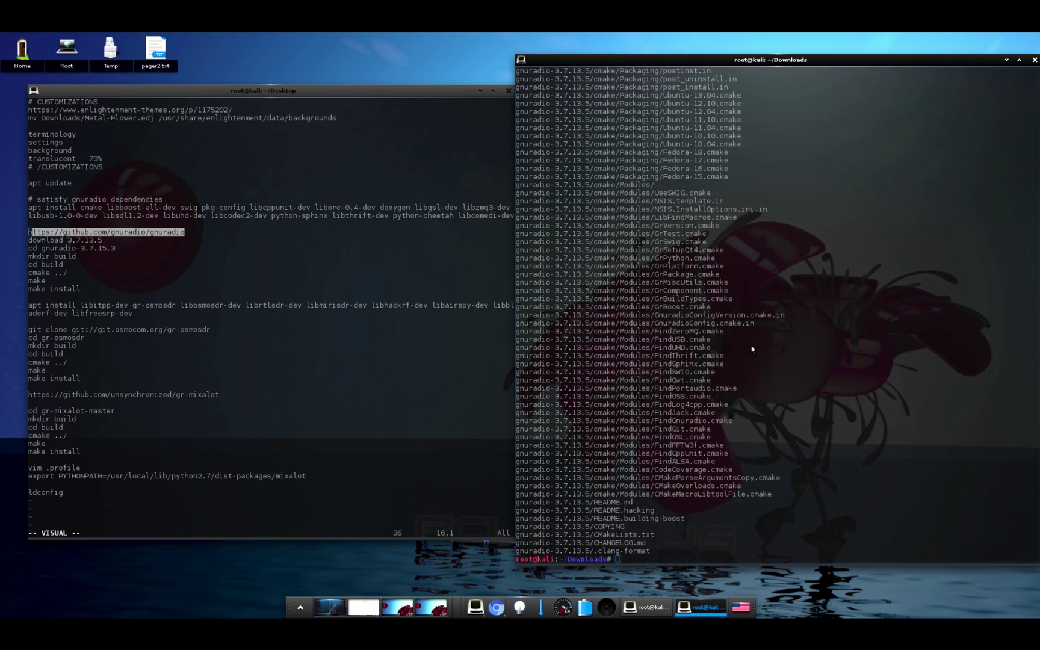
# - Create a build folder inside gnuradio-3.7.13.5 and configure it with cmake ../
pyautogui.write('cd gnu')
pyautogui.press('Tab')
pyautogui.press('Return')
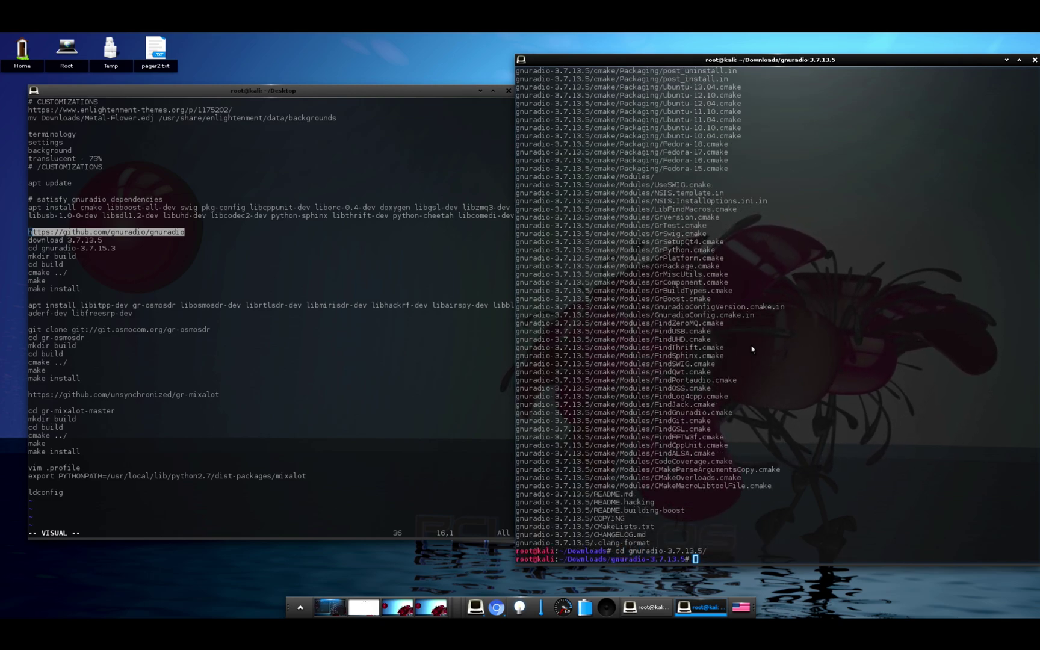
pyautogui.write('mkdir build')
pyautogui.press('Return')
pyautogui.write('cd build')
pyautogui.press('Return')
pyautogui.write('c')
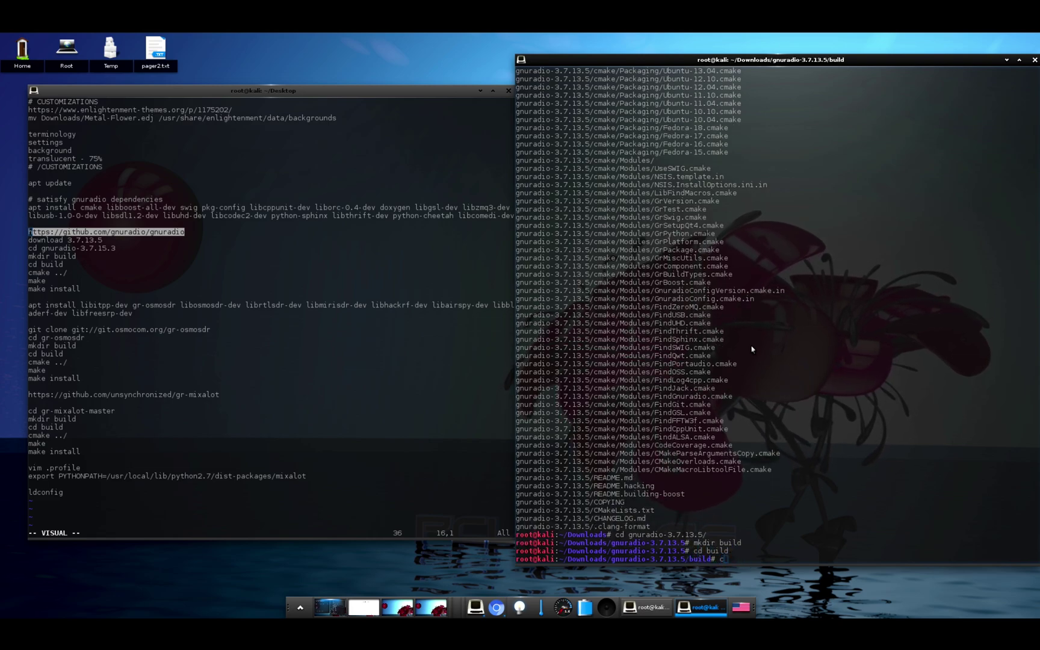
pyautogui.write('make ../')
pyautogui.press('Return')
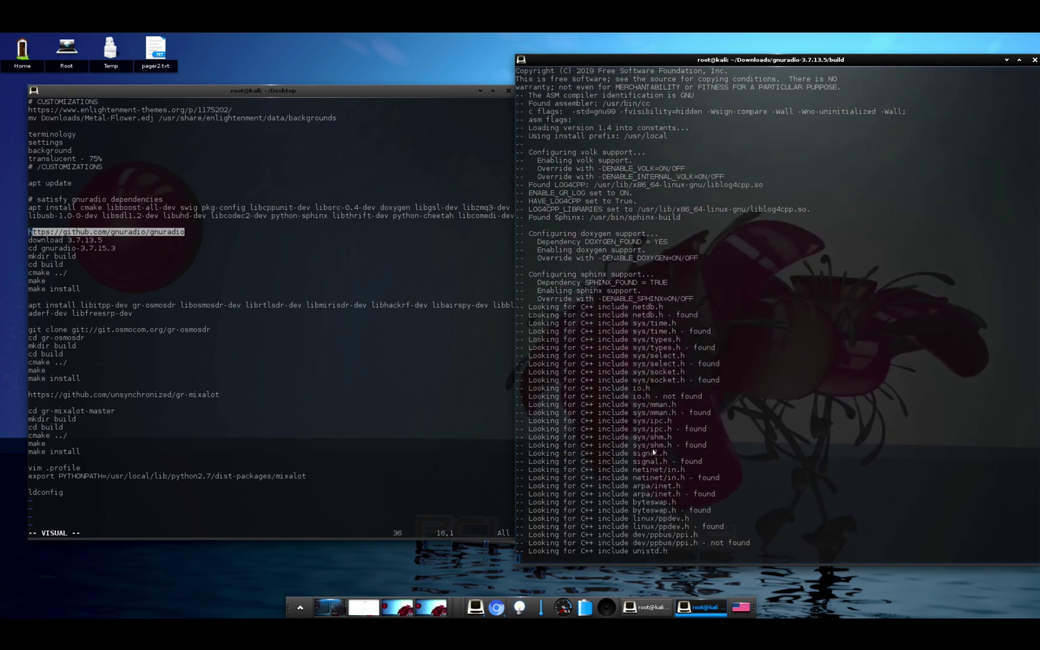
pyautogui.click(493, 215)
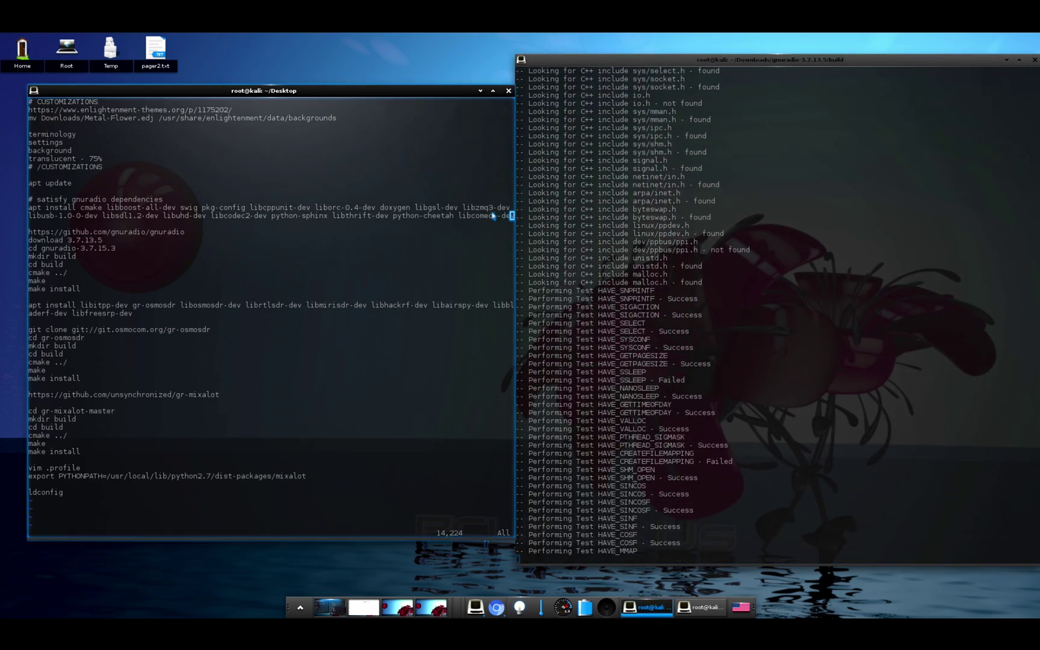
pyautogui.moveTo(493, 215); pyautogui.dragTo(30, 207)
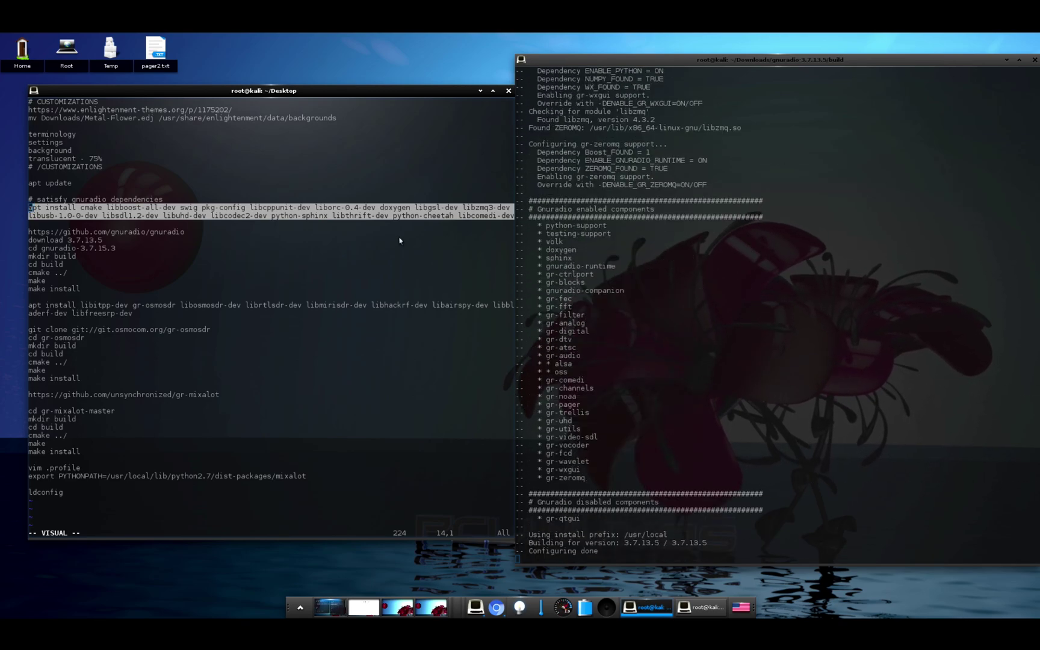
# - Run make, then make install, in the GNU Radio 3.7.13.5 build folder
pyautogui.click(627, 249)
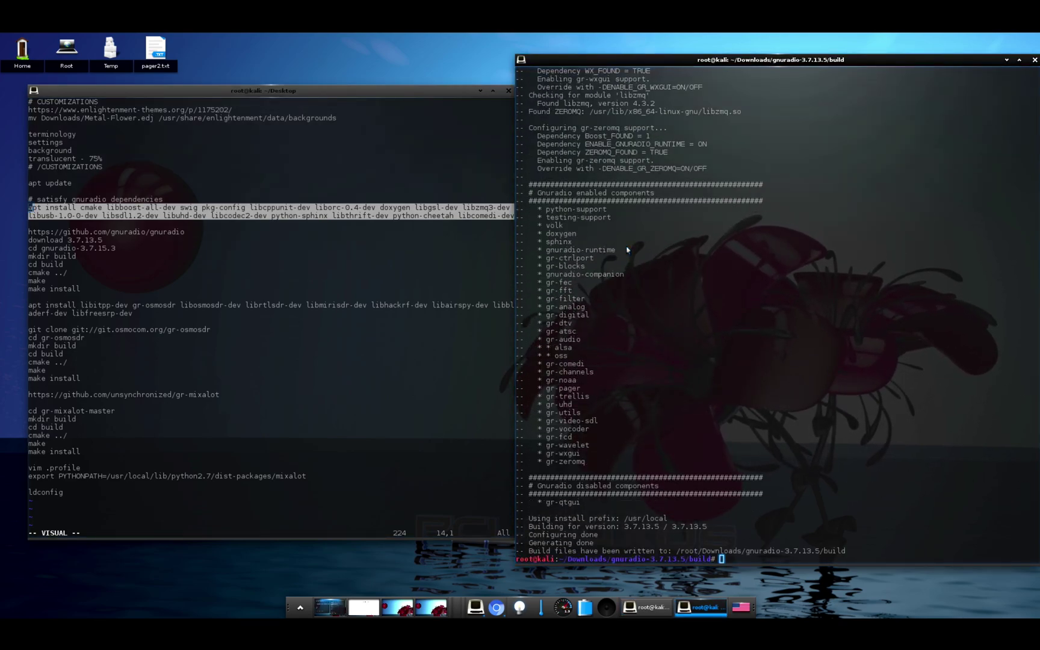
pyautogui.write('make')
pyautogui.press('Return')
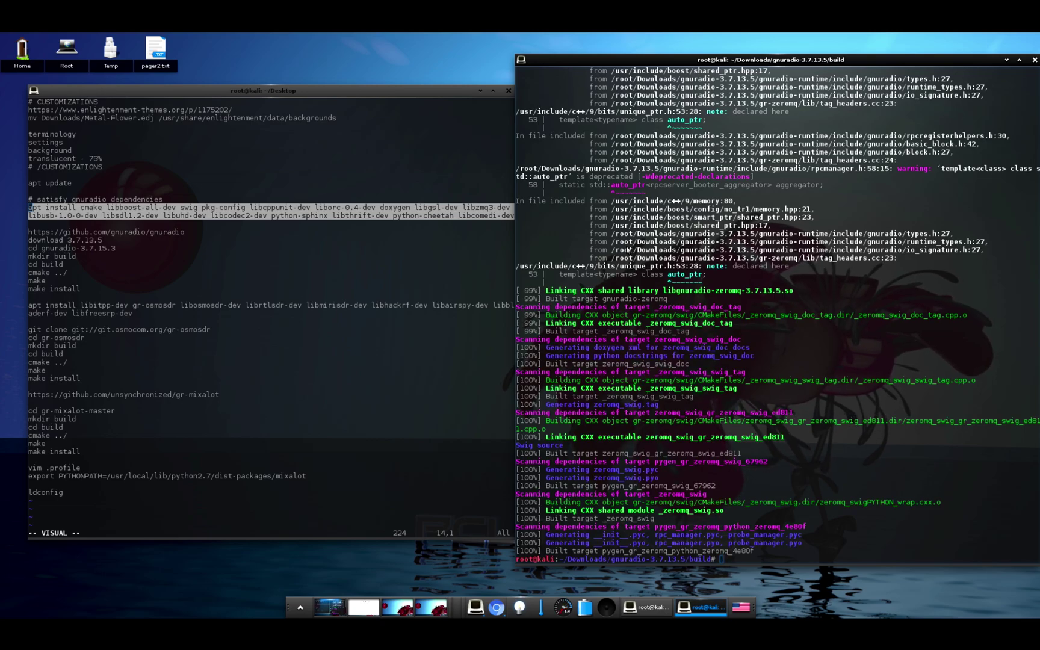
pyautogui.write('make ins')
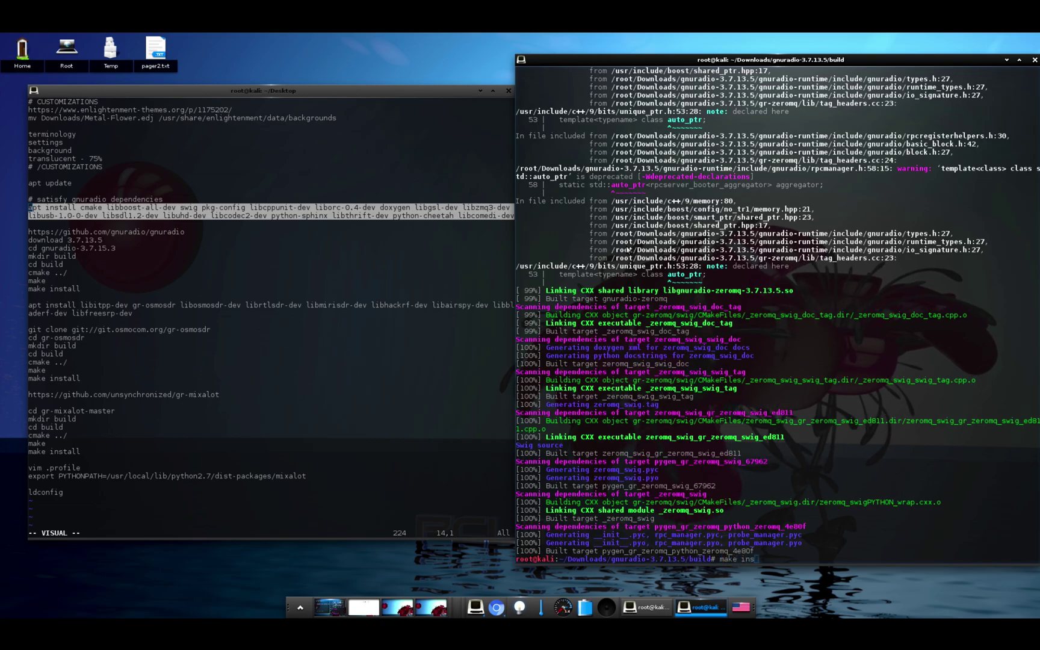
pyautogui.write('tall')
pyautogui.press('Return')
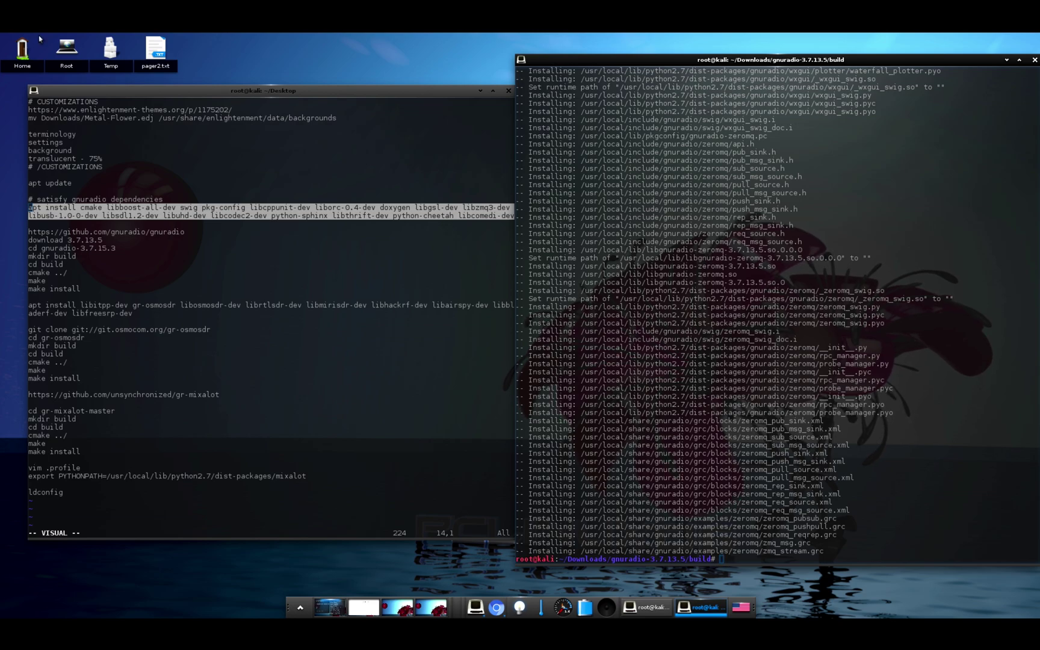
# - Paste the apt install libitpp-dev line from the notes into the terminal and confirm installation
pyautogui.click(135, 313)
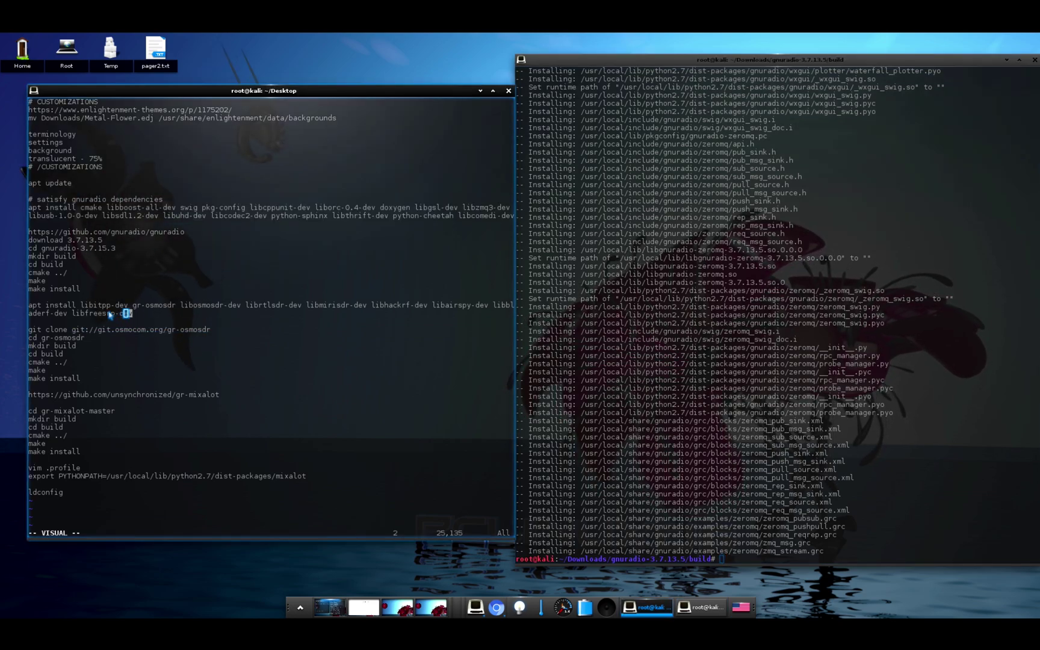
pyautogui.moveTo(135, 313); pyautogui.dragTo(29, 312)
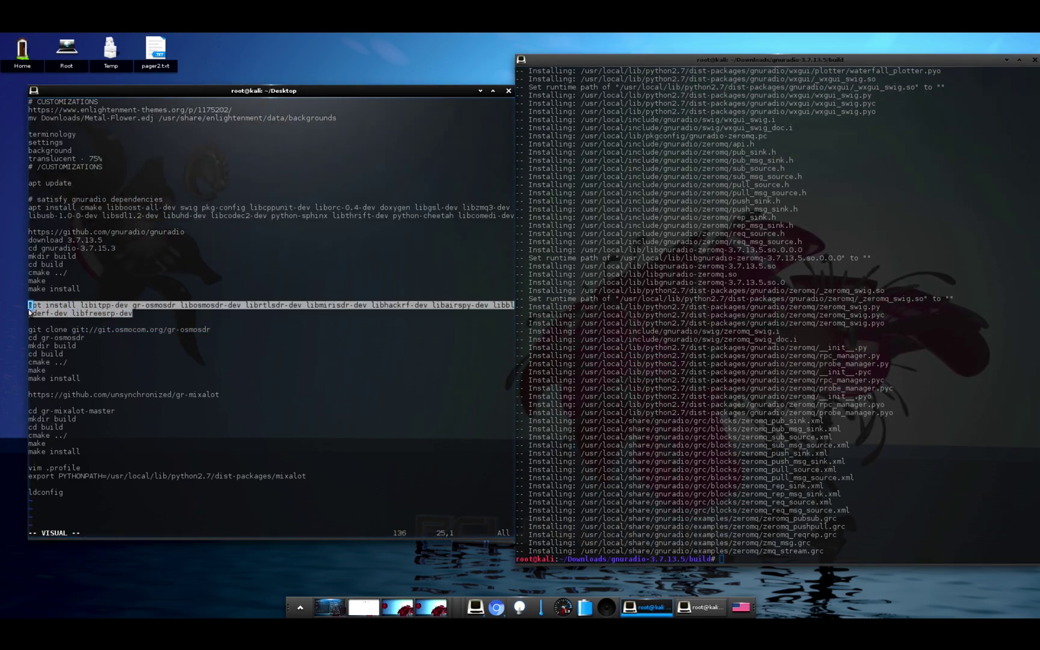
pyautogui.middleClick(737, 413)
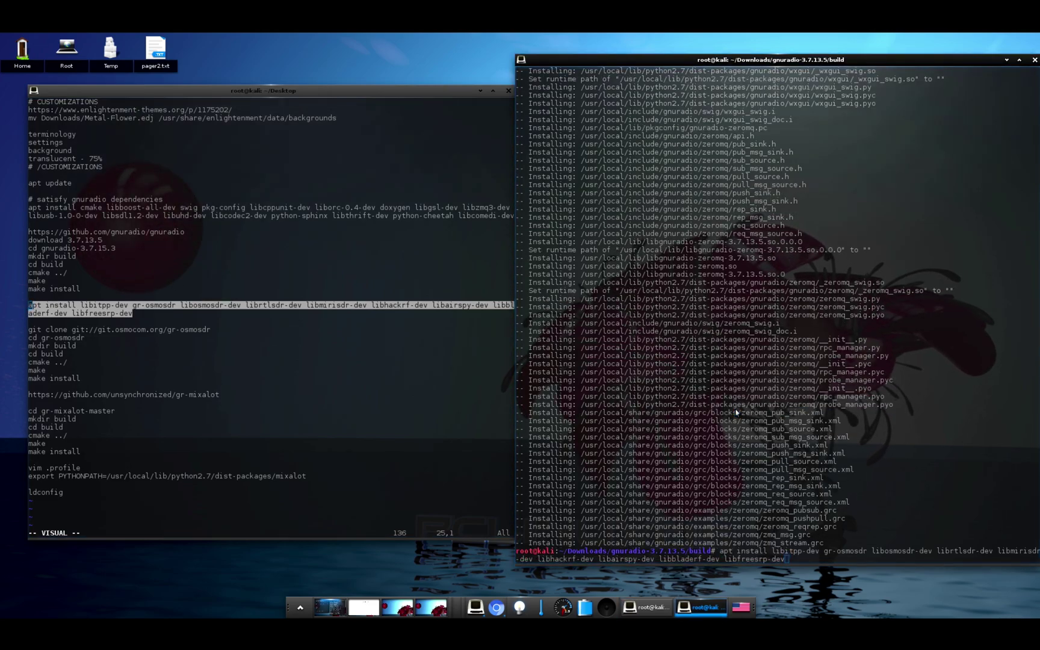
pyautogui.press('Return')
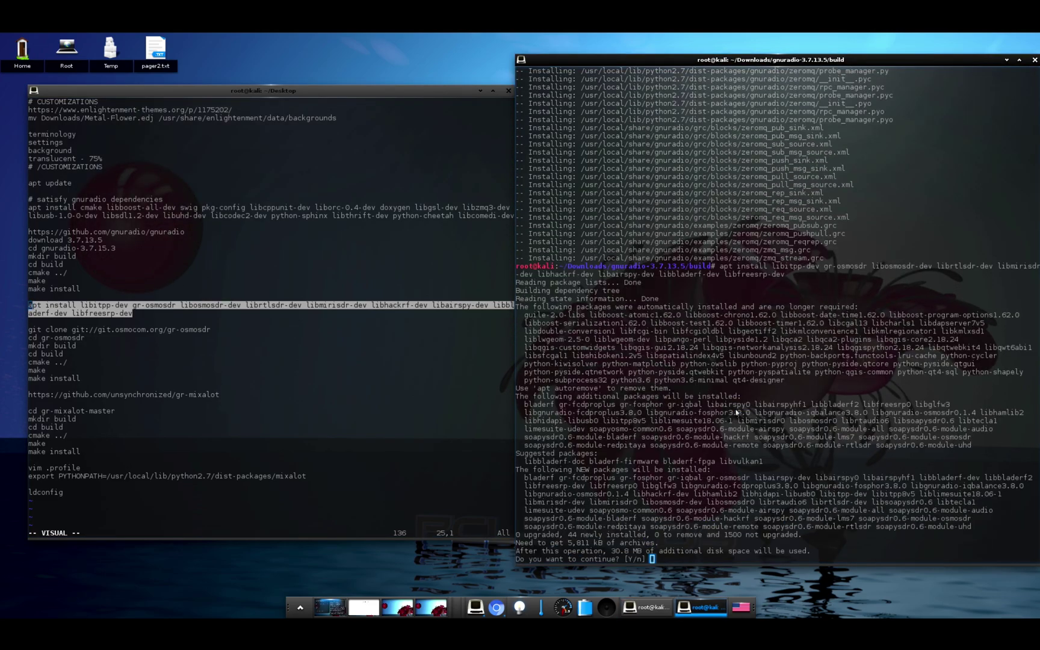
pyautogui.press('Return')
pyautogui.click(1020, 59)
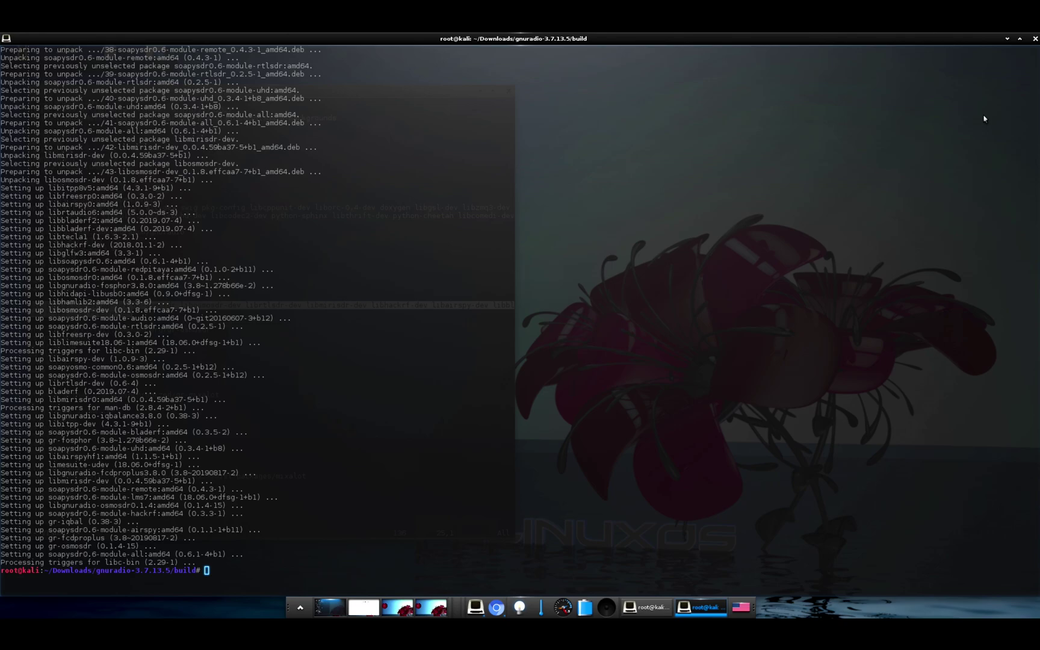
pyautogui.click(1020, 39)
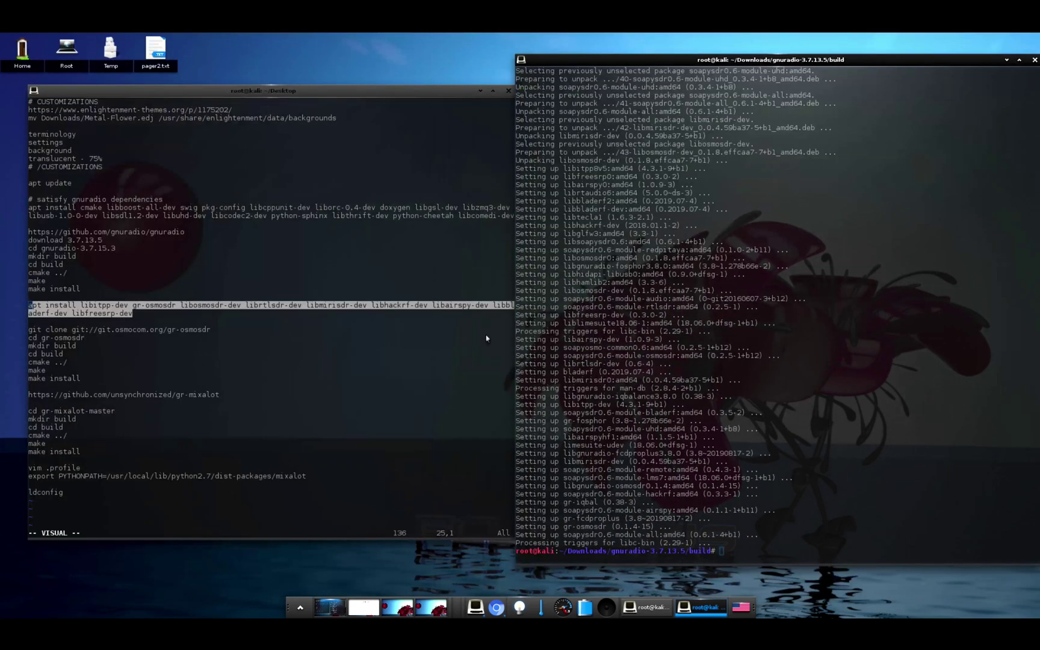
# - Clone gr-osmosdr, create its build folder and configure it with cmake ../
pyautogui.click(206, 332)
pyautogui.moveTo(206, 331); pyautogui.dragTo(29, 330)
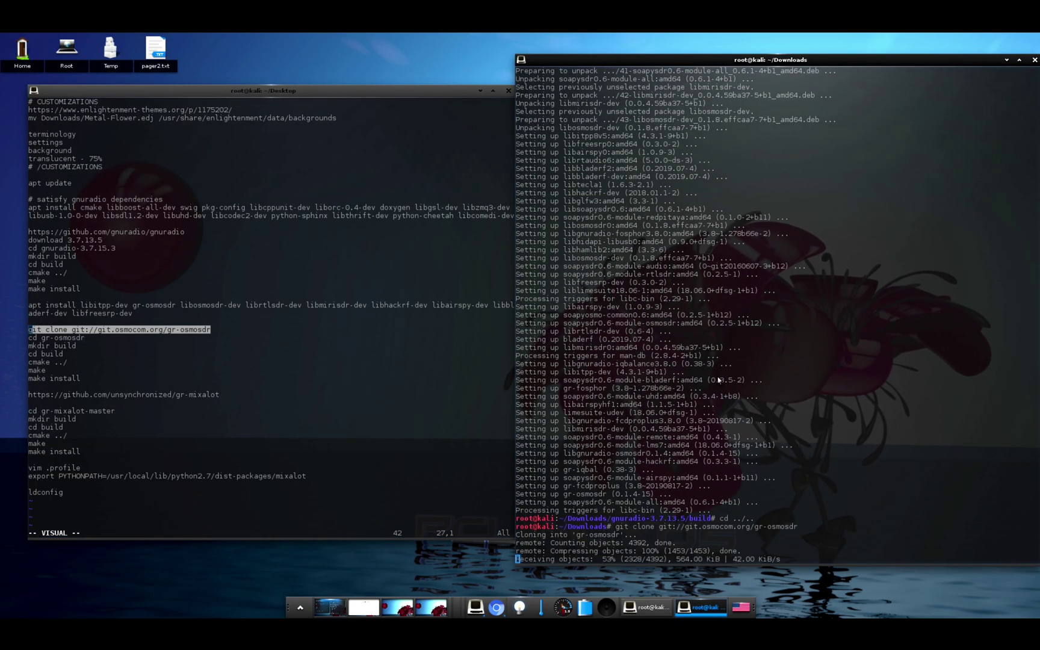
pyautogui.write('cd ')
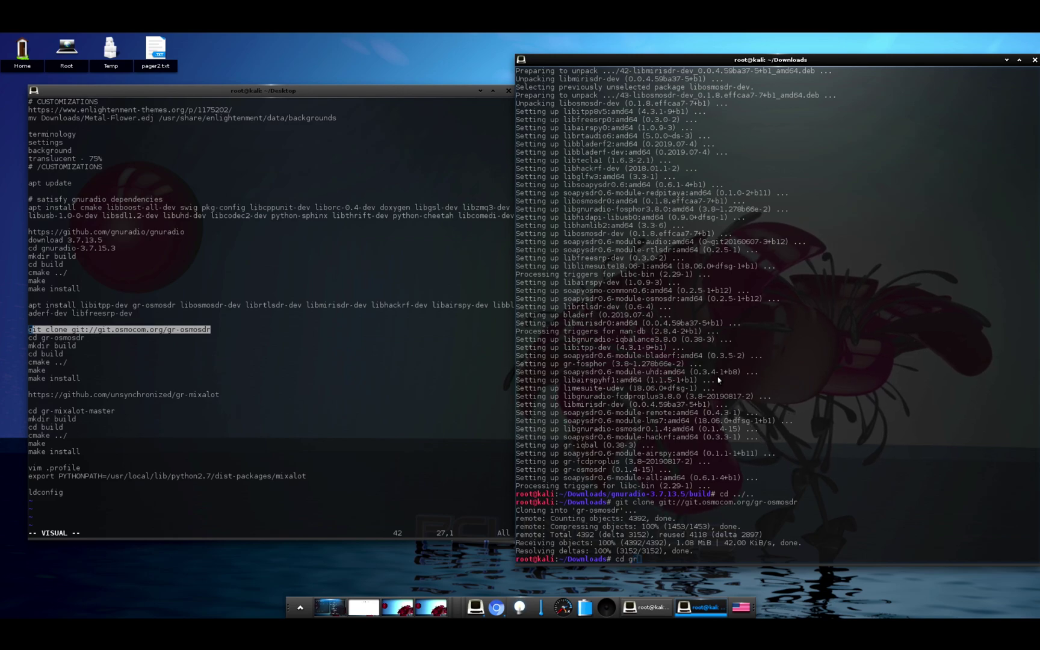
pyautogui.write('gr')
pyautogui.press('Tab')
pyautogui.press('Return')
pyautogui.write('mkdir')
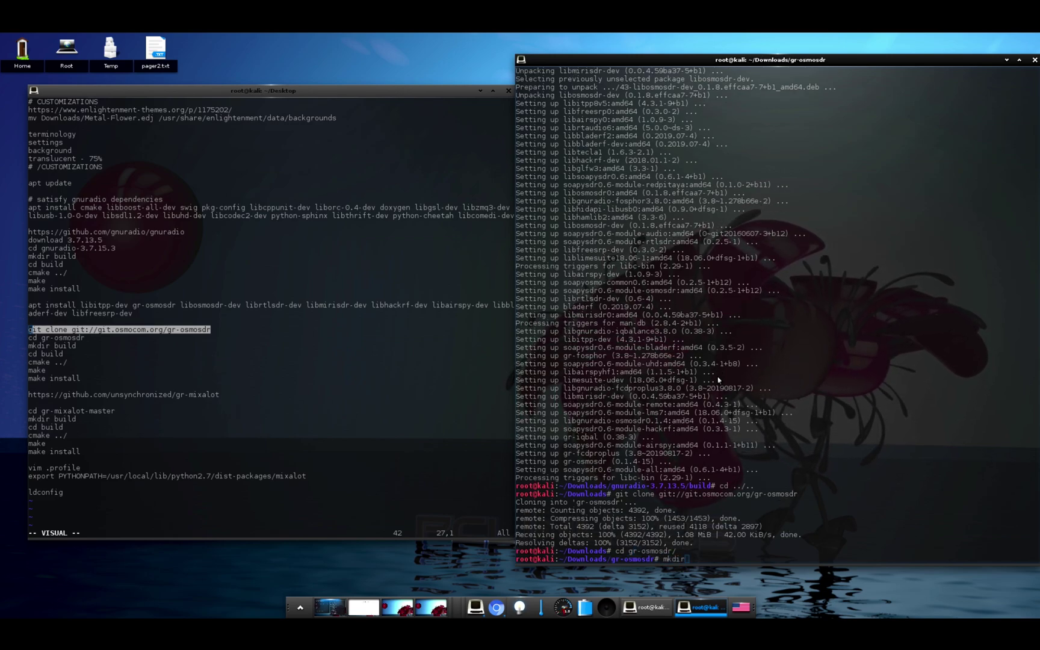
pyautogui.write(' build')
pyautogui.press('Return')
pyautogui.write('cd build')
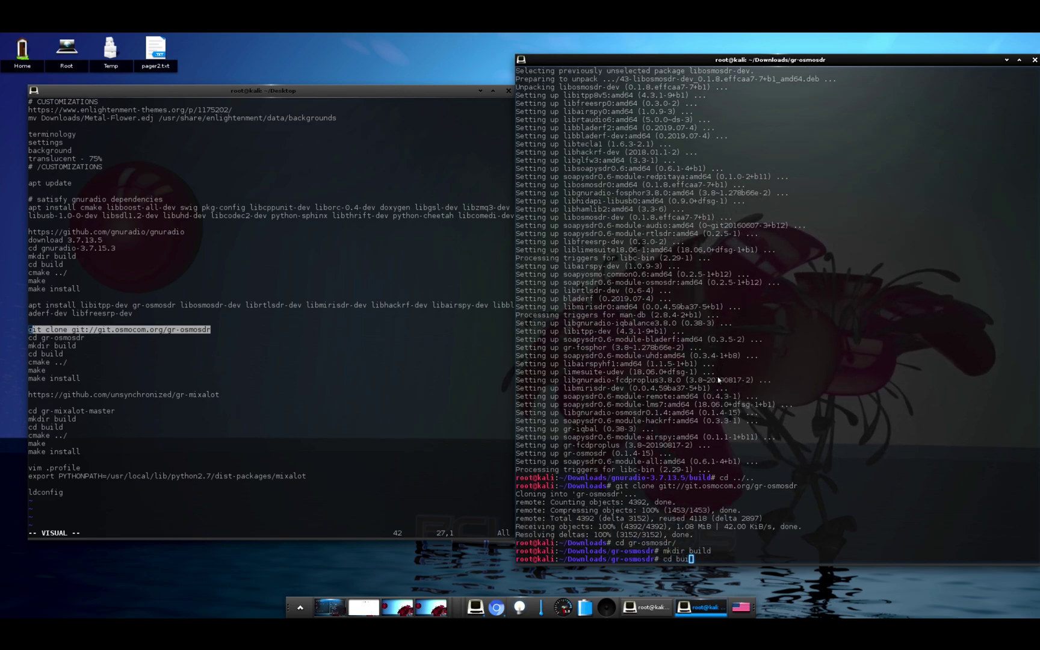
pyautogui.press('Return')
pyautogui.write('cmake ../')
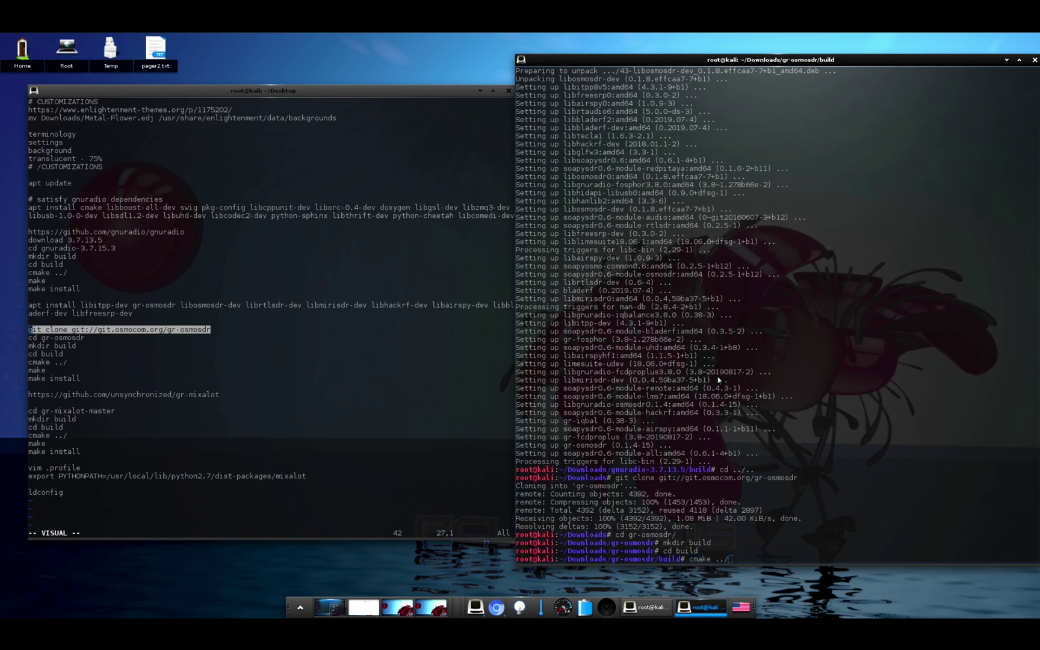
pyautogui.press('Return')
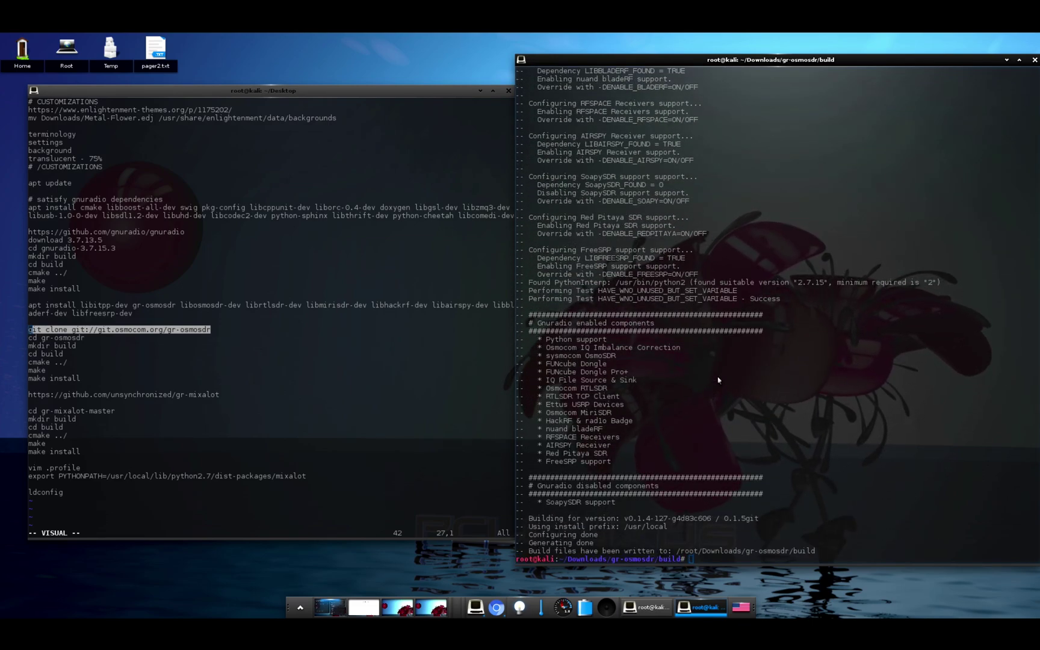
# - Compile gr-osmosdr with make and install it with make install
pyautogui.write('amke')
pyautogui.press('Return')
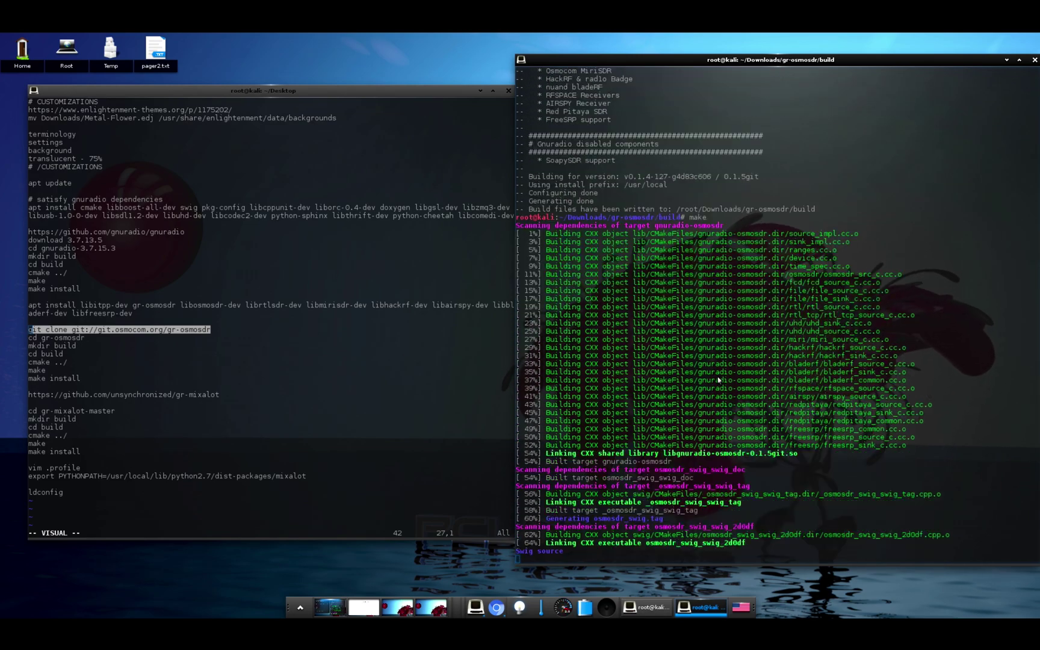
pyautogui.write('make ')
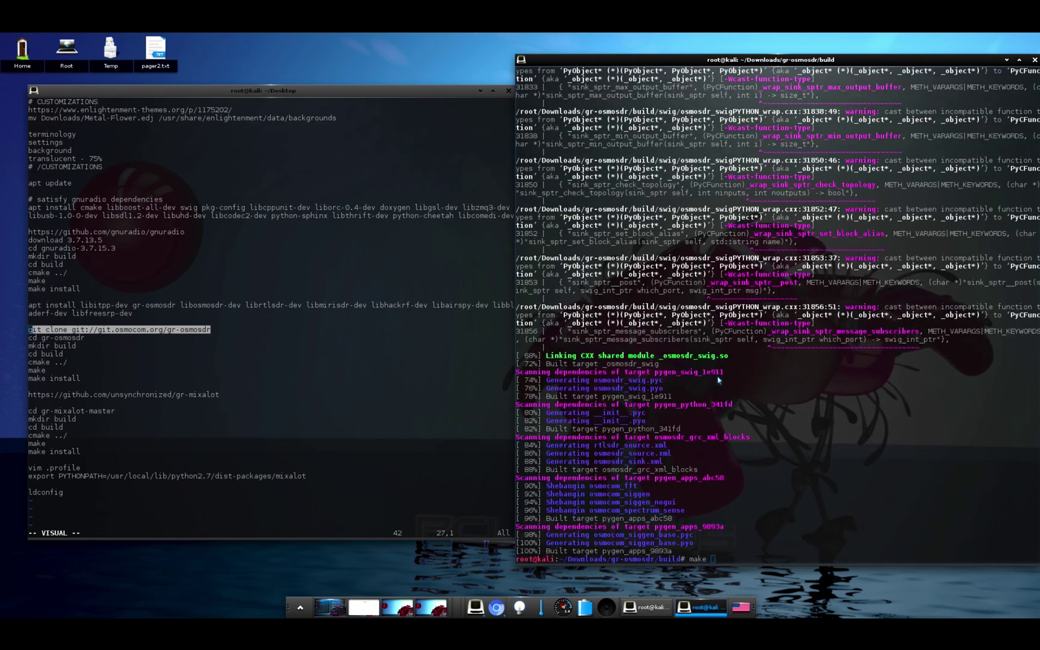
pyautogui.write('install')
pyautogui.press('Return')
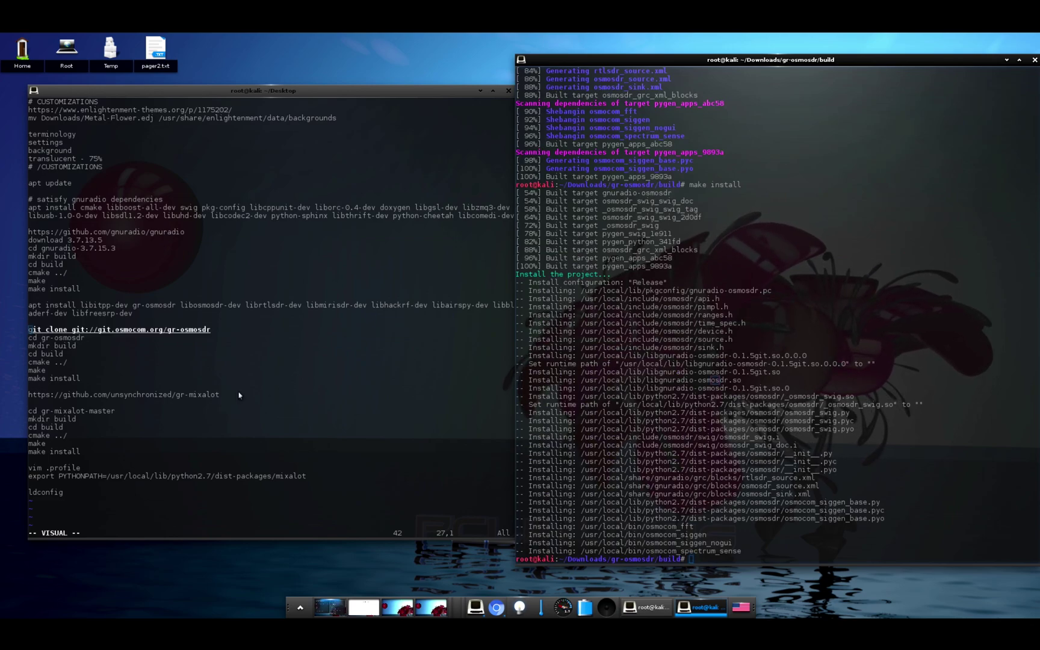
# - Open the gr-mixalot GitHub page from the notes' URL and choose Download ZIP
pyautogui.moveTo(239, 395); pyautogui.dragTo(29, 397)
pyautogui.press('super+c')
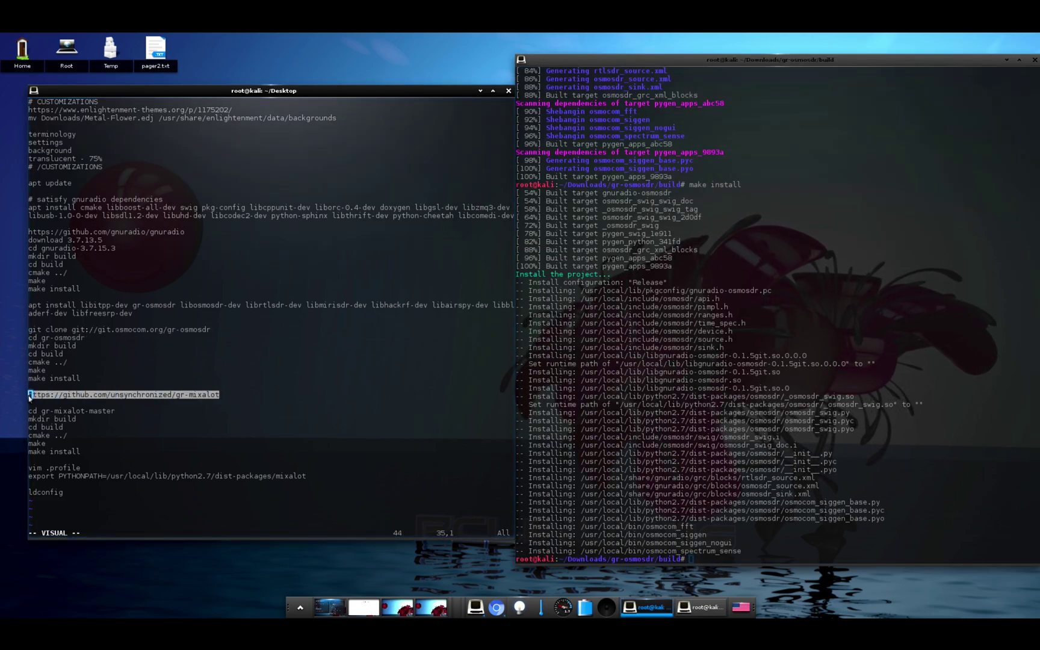
pyautogui.hotkey('ctrl', 'alt', 'Right')
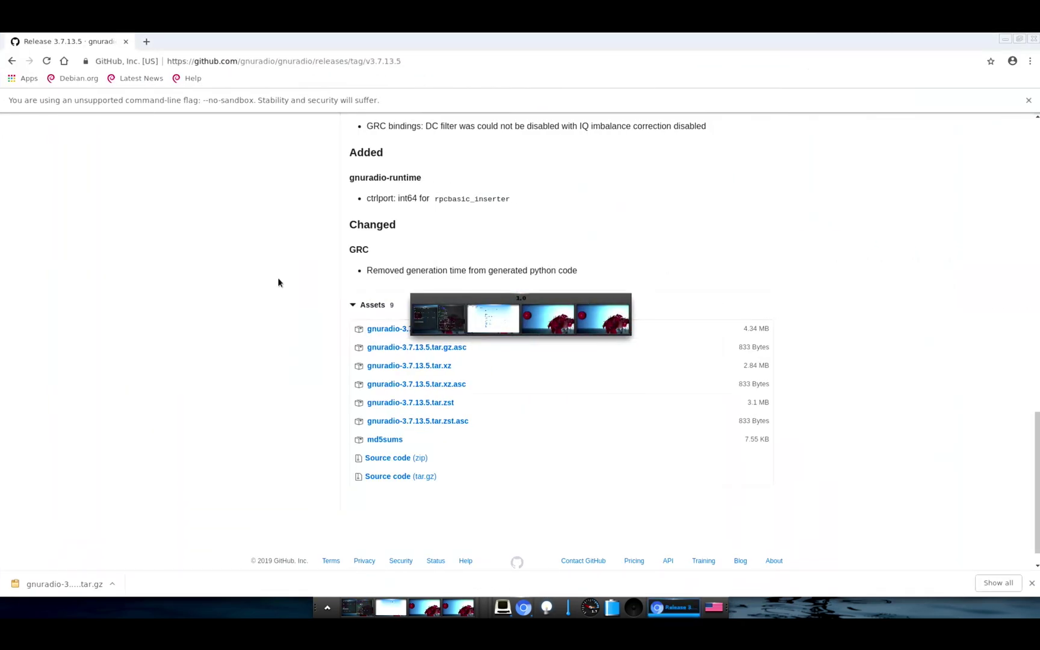
pyautogui.click(299, 60)
pyautogui.press('BackSpace')
pyautogui.middleClick(298, 61)
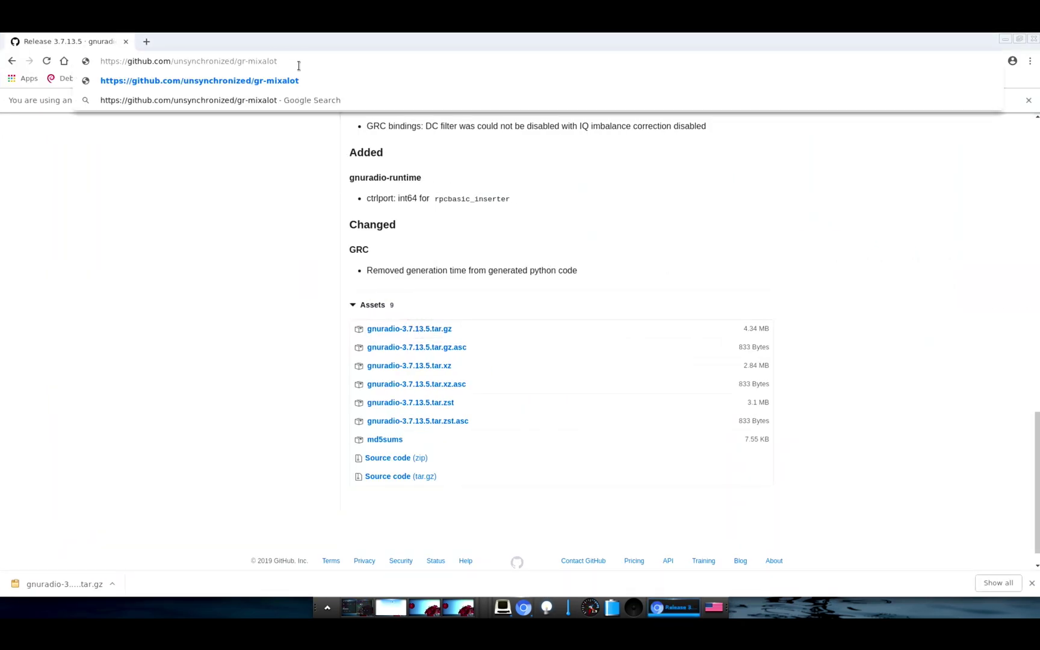
pyautogui.press('Return')
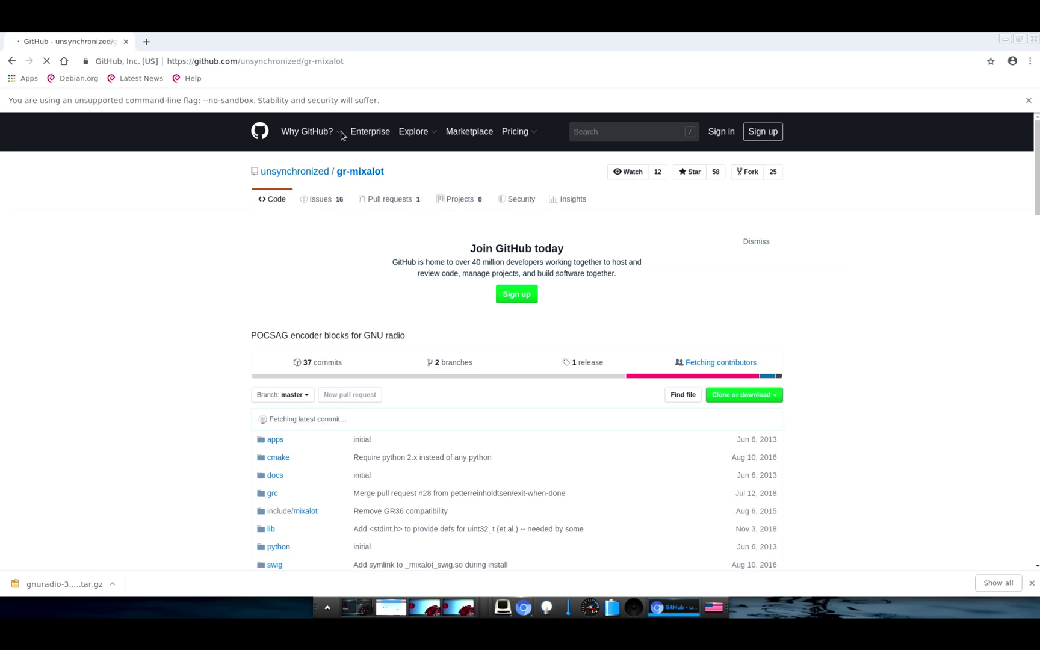
pyautogui.click(726, 396)
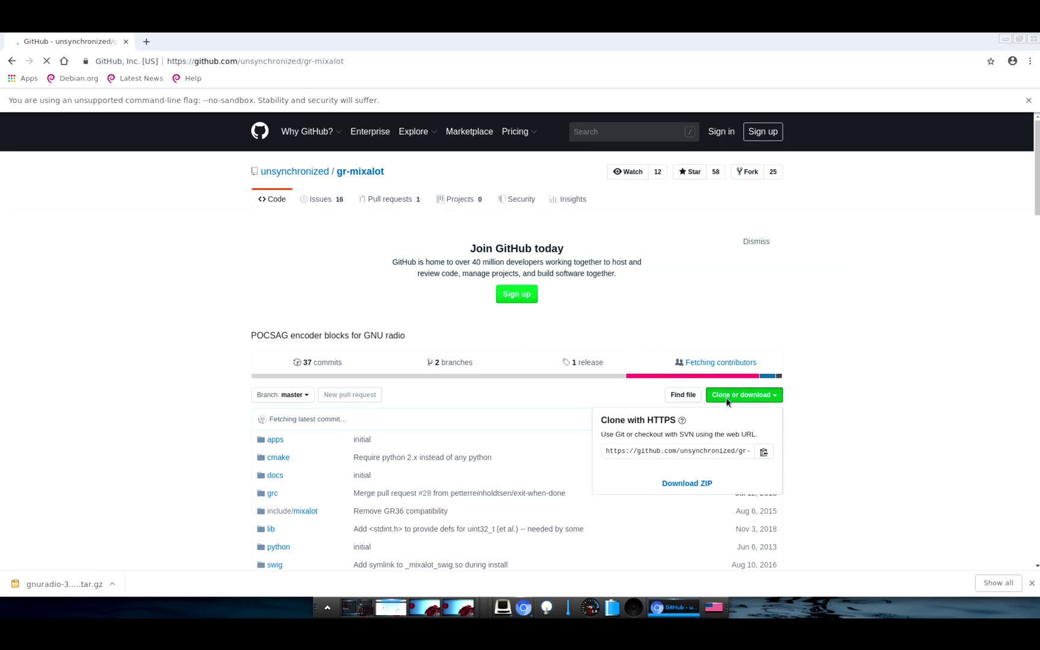
pyautogui.click(701, 485)
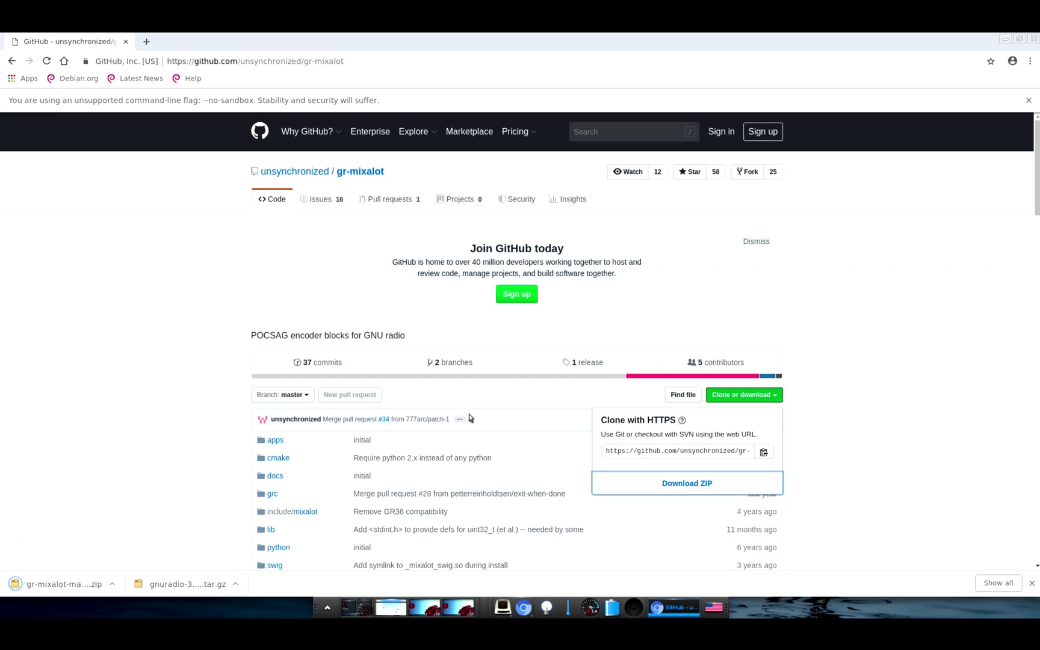
pyautogui.hotkey('ctrl', 'alt', 'Left')
# - Go back to Downloads, unzip gr-mixalot-master.zip and enter its folder
pyautogui.click(849, 490)
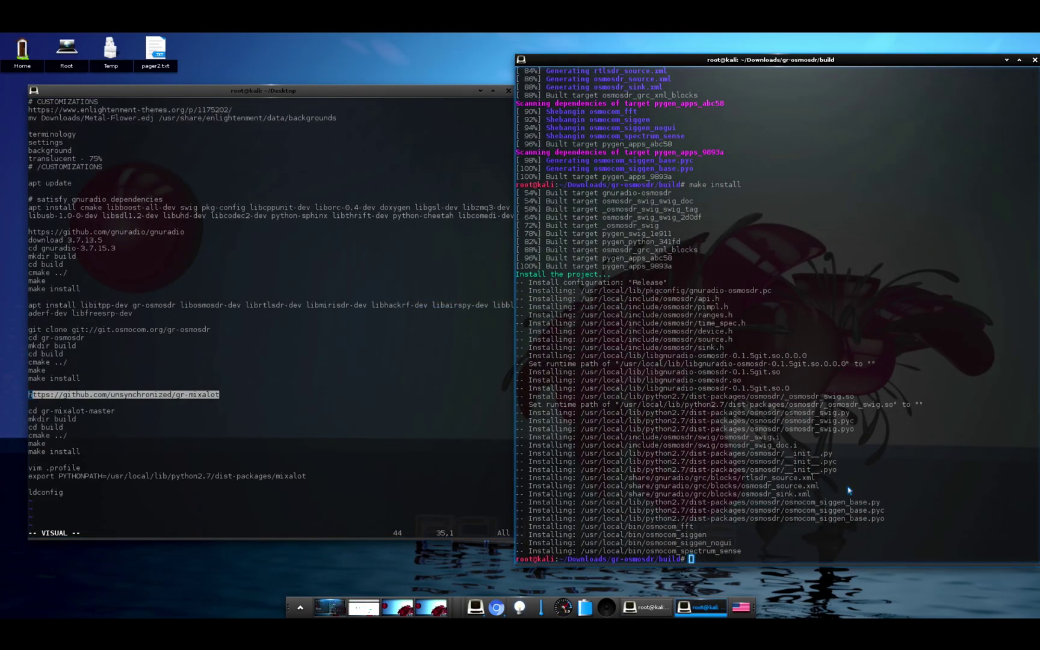
pyautogui.write('cd ../..')
pyautogui.press('Return')
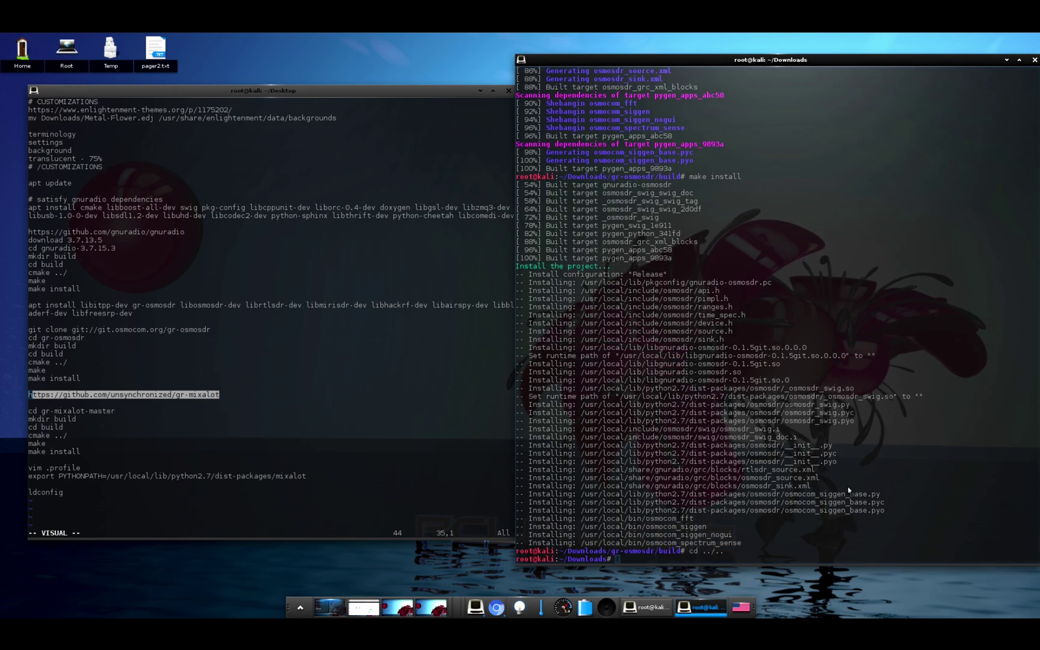
pyautogui.write('ls')
pyautogui.press('Return')
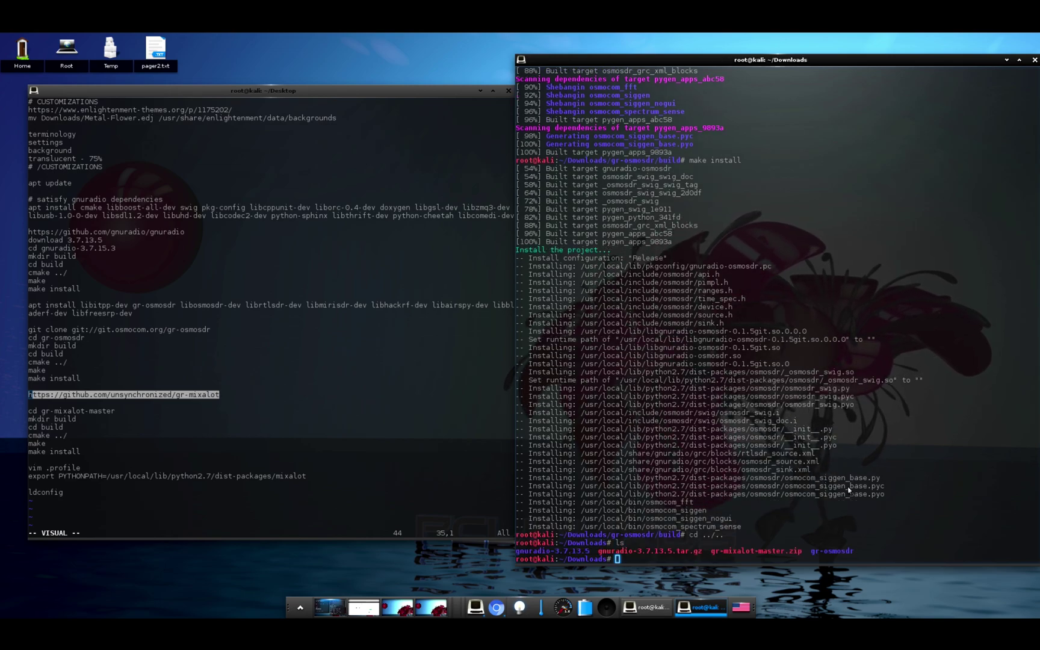
pyautogui.write('unzip gr-mixalot-master.zip')
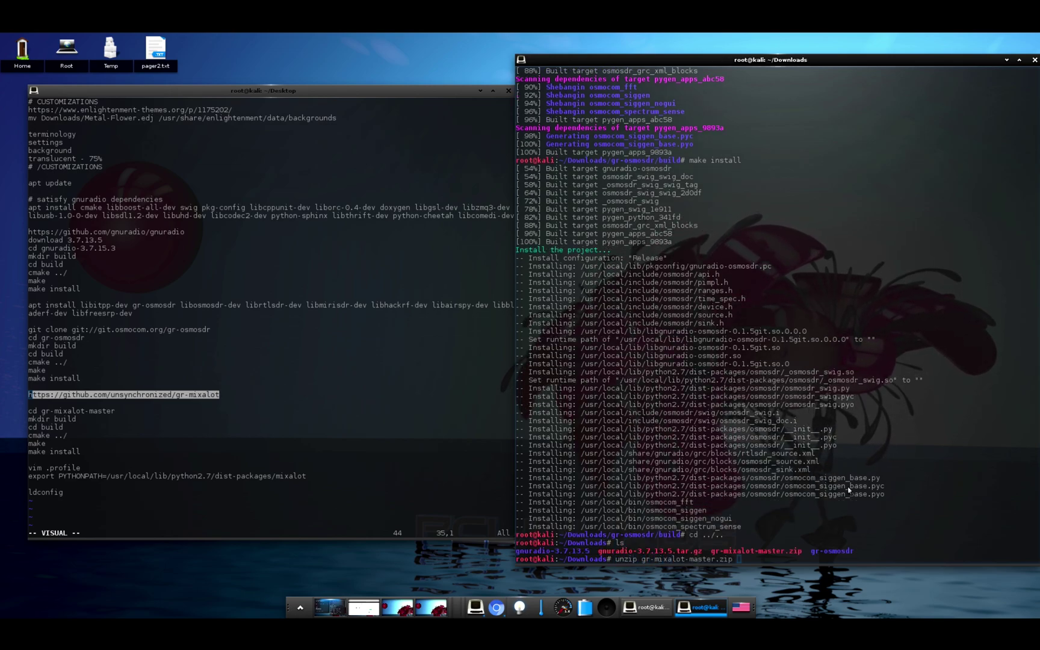
pyautogui.press('Return')
pyautogui.write('cd gr-mixalot-master/')
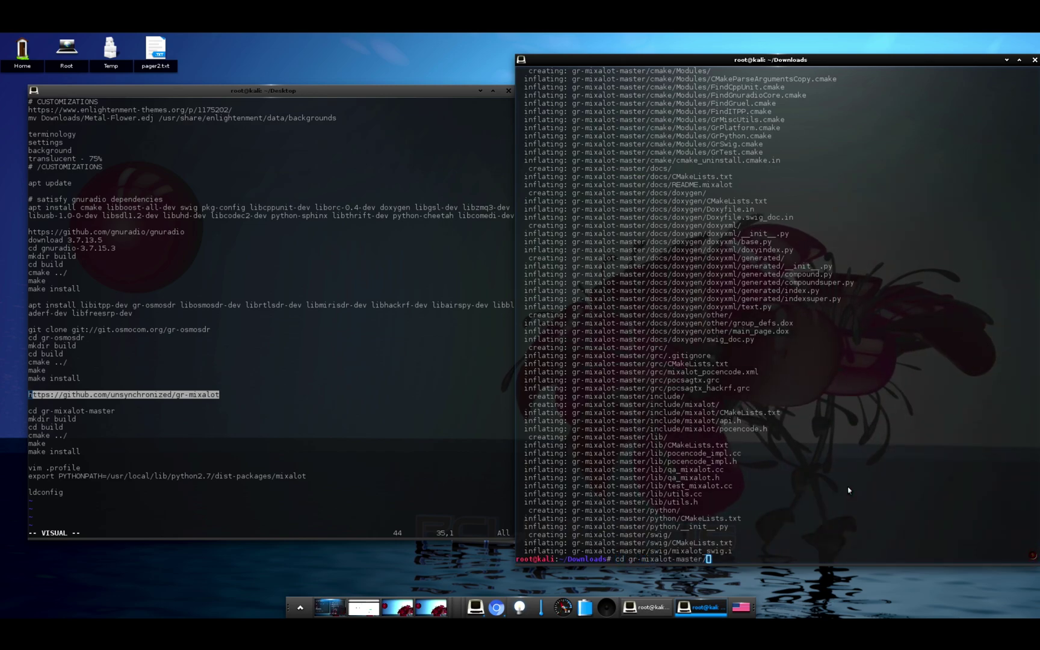
pyautogui.press('Return')
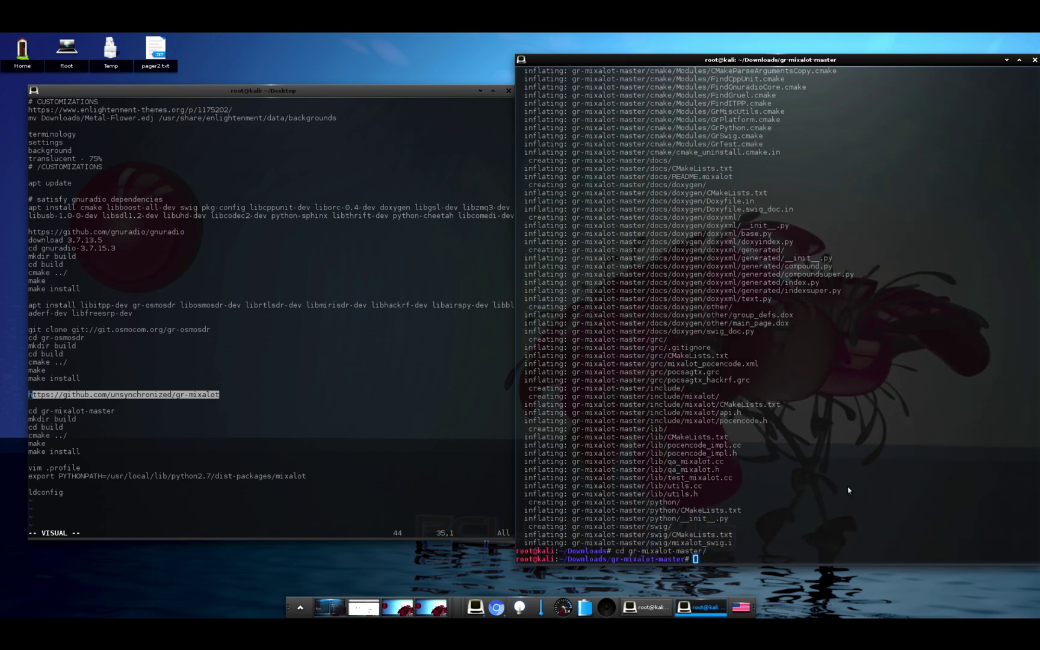
# - Create a build folder, run cmake ../, make and make install, then return home
pyautogui.write('mkdir ')
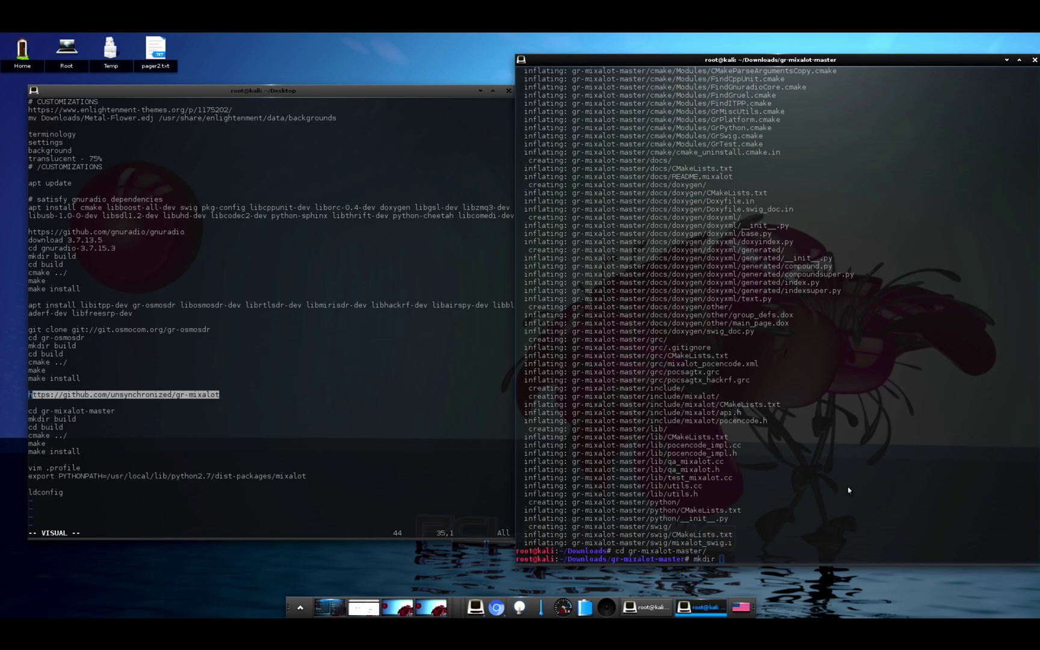
pyautogui.write('build')
pyautogui.press('Return')
pyautogui.write('cd build')
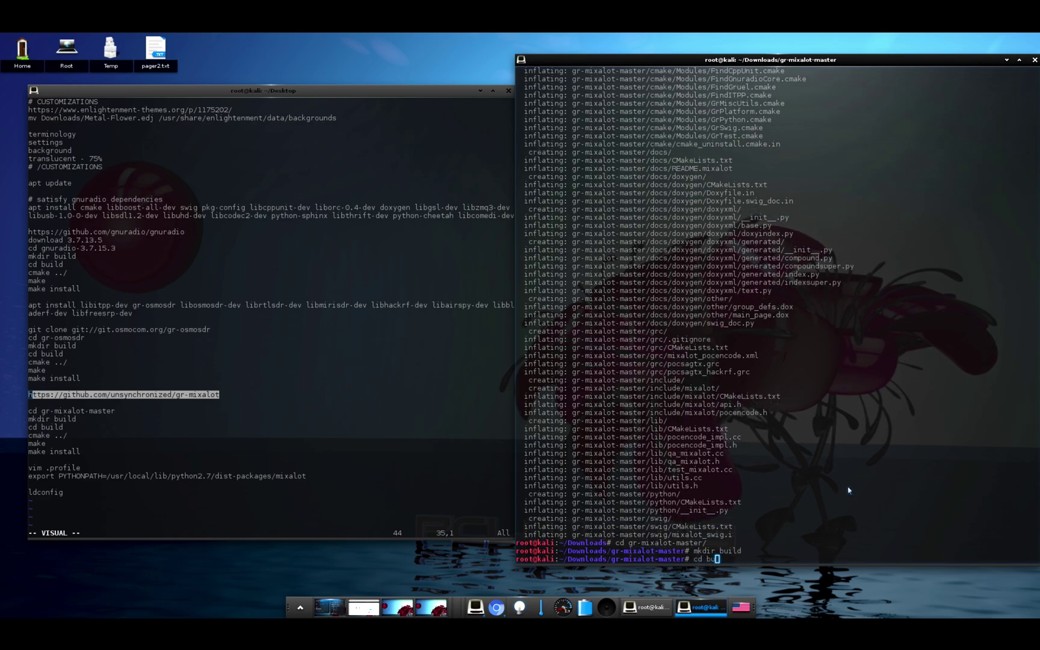
pyautogui.press('Return')
pyautogui.write('cmake ../')
pyautogui.press('Return')
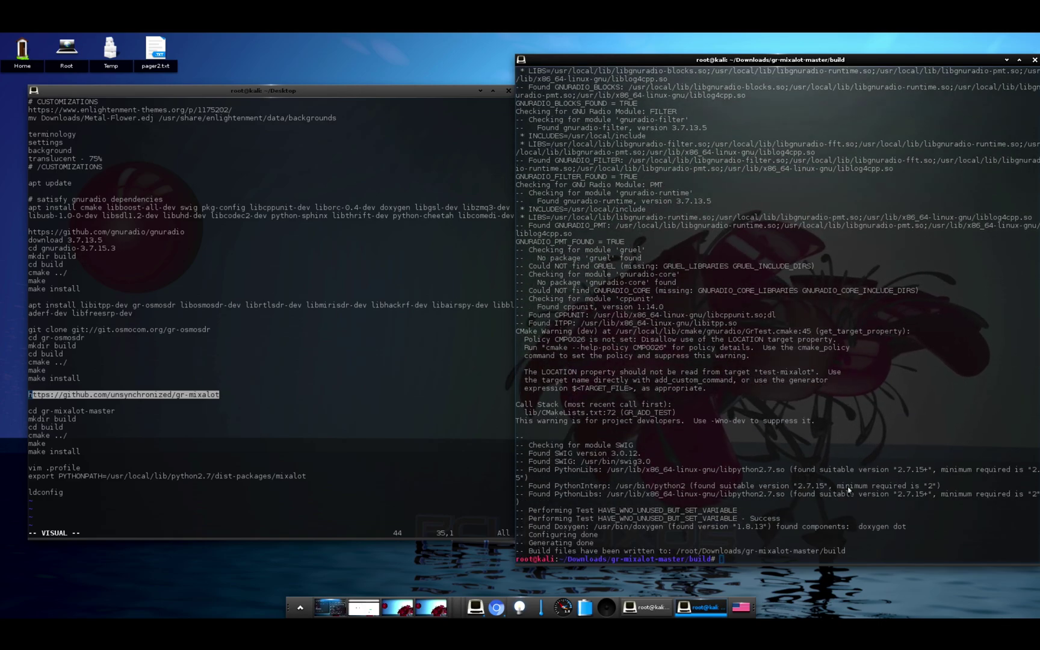
pyautogui.write('make')
pyautogui.press('Return')
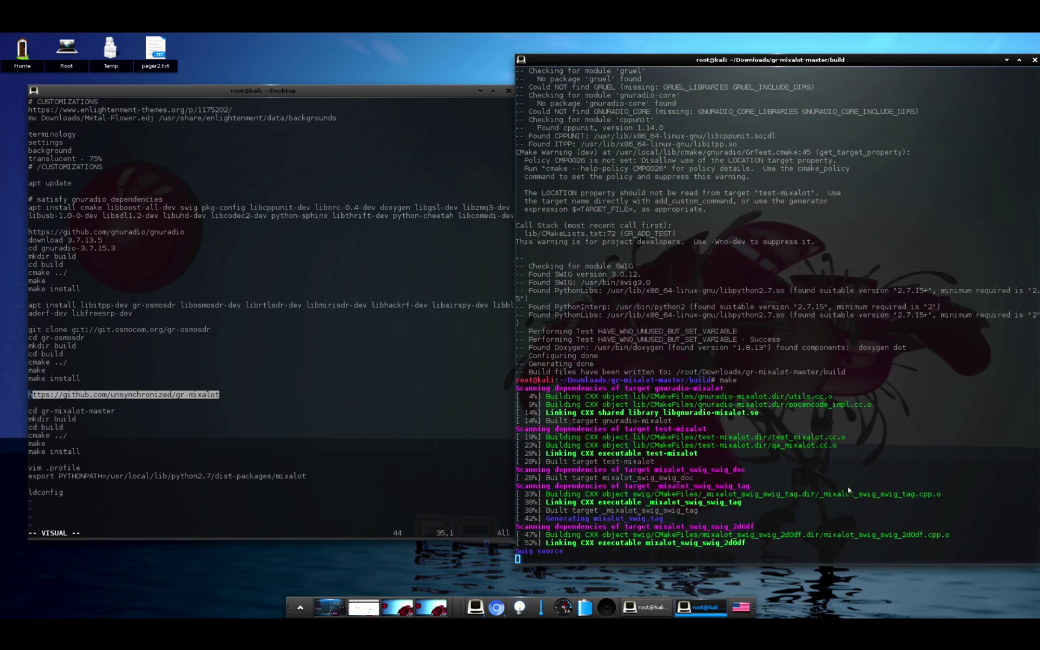
pyautogui.write('make install')
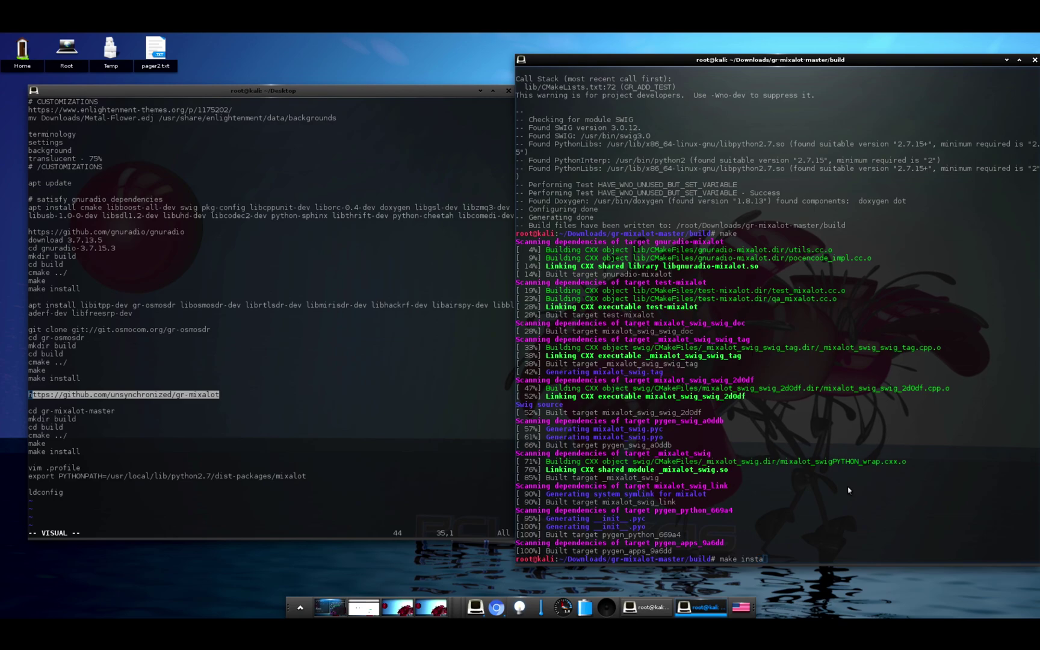
pyautogui.press('Return')
pyautogui.write('cd')
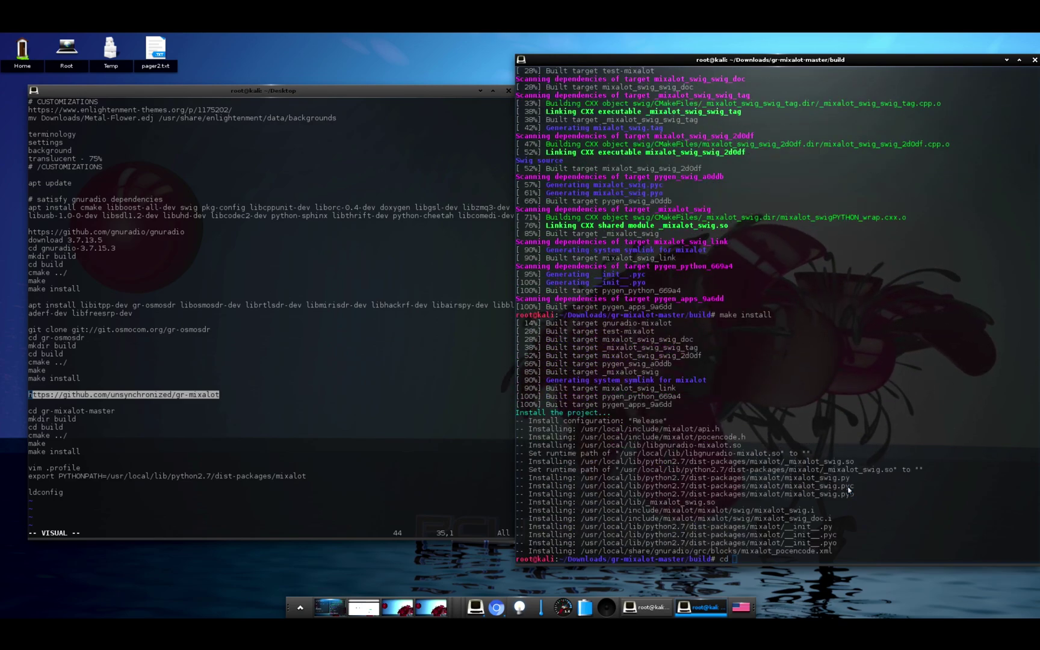
pyautogui.press('Return')
# - Append 'export PYTHONPATH=/usr/local/lib/python2.7/dist-packages/mixalot' to the end of .profile in vim and save it
pyautogui.write('vim .profile')
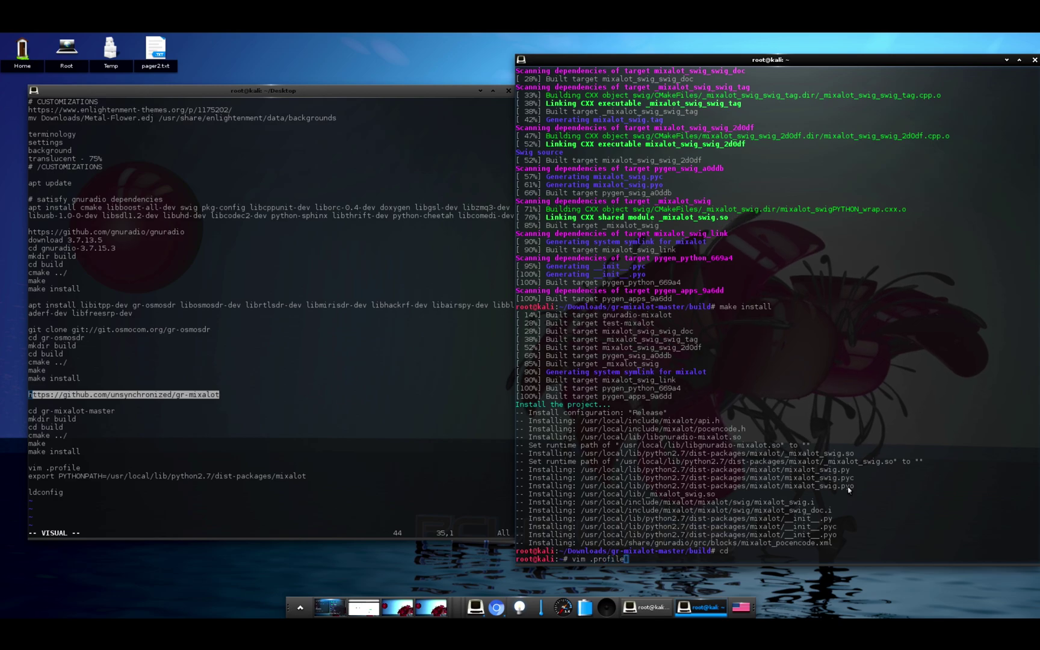
pyautogui.press('Return')
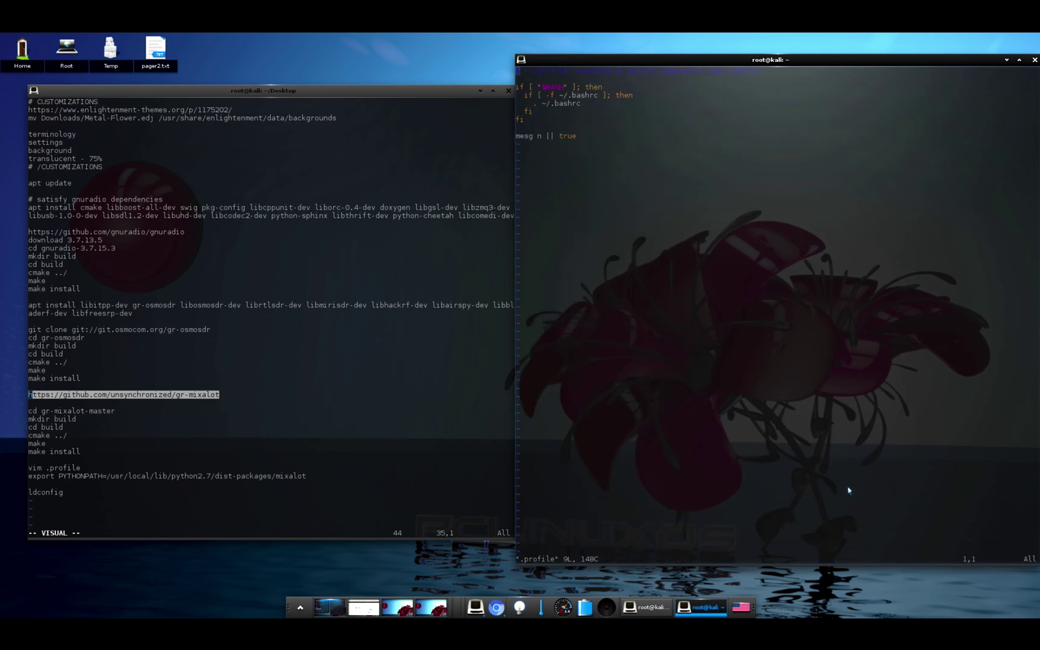
pyautogui.press('Down')
pyautogui.press('Down')
pyautogui.press('Down')
pyautogui.press('Down')
pyautogui.press('Down')
pyautogui.press('Down')
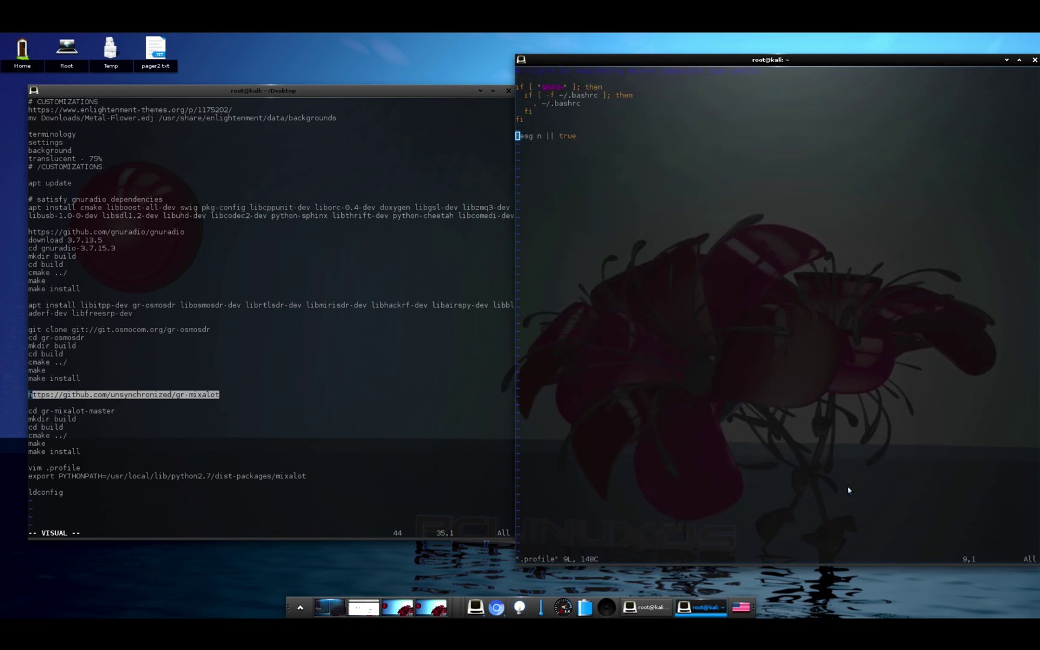
pyautogui.write('A;')
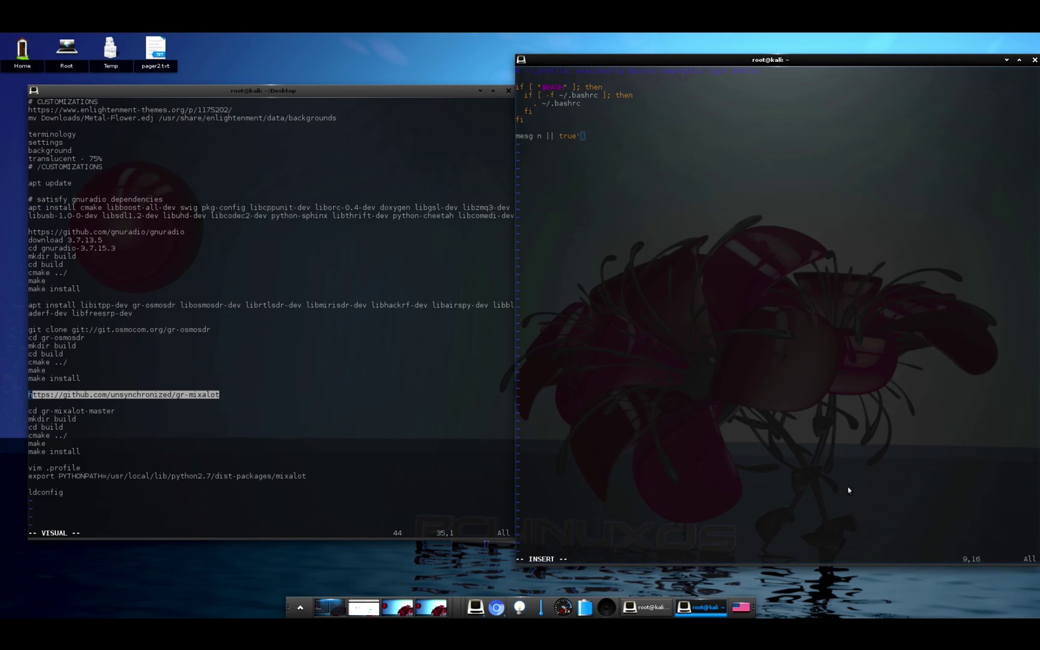
pyautogui.press('BackSpace')
pyautogui.press('Return')
pyautogui.press('Return')
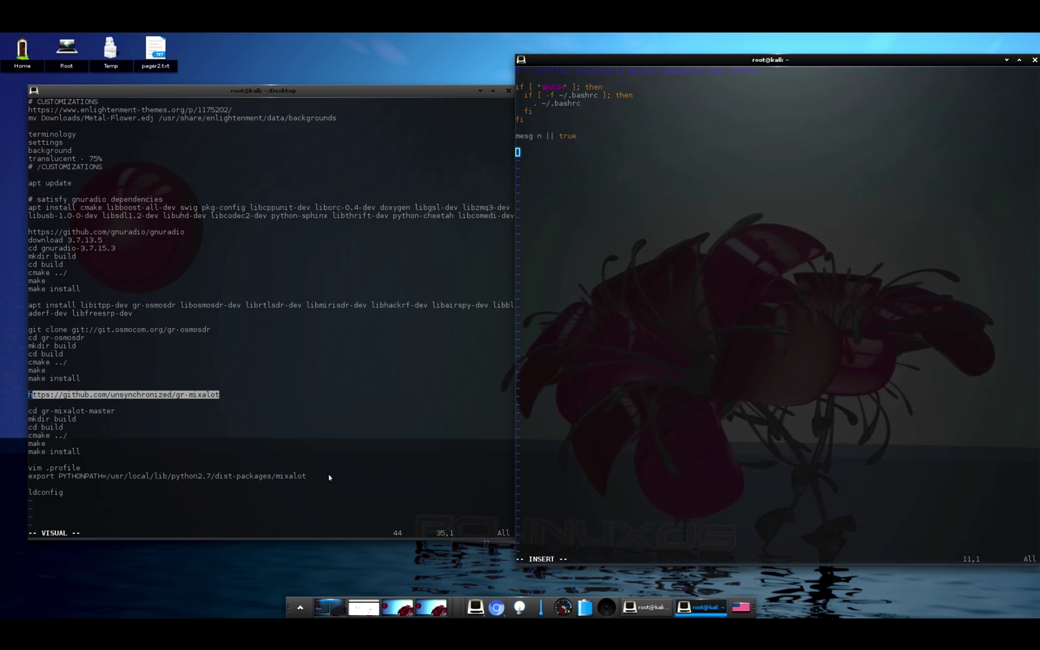
pyautogui.moveTo(306, 480); pyautogui.dragTo(29, 478)
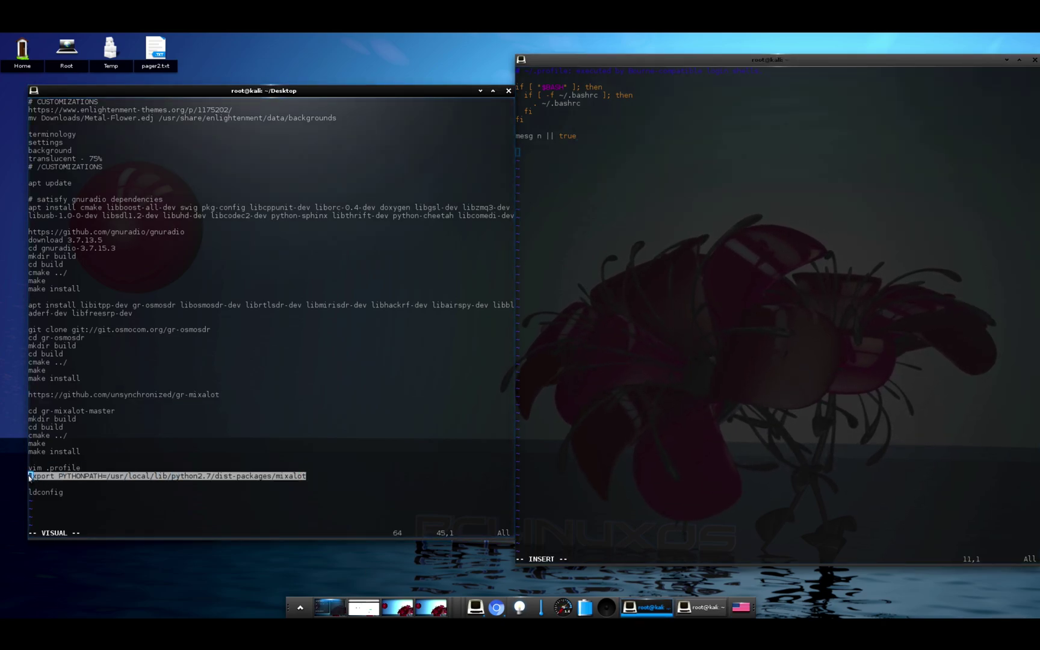
pyautogui.middleClick(669, 337)
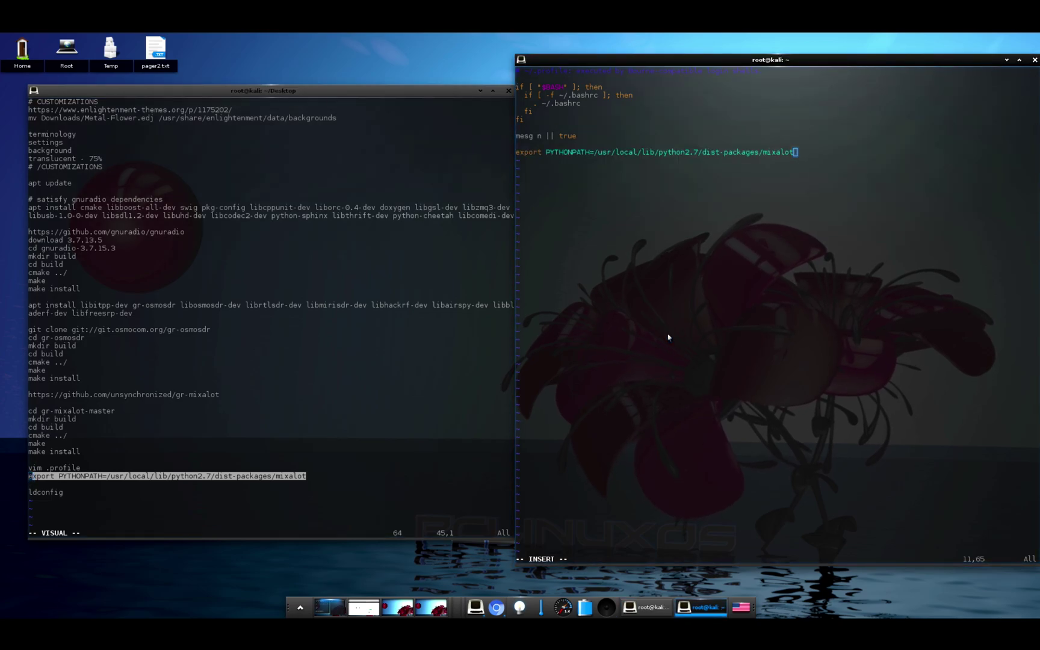
pyautogui.press('Escape')
pyautogui.write(':wq')
pyautogui.press('Return')
# - Run ldconfig to refresh the library cache, then start gnuradio-companion
pyautogui.write('ldcon')
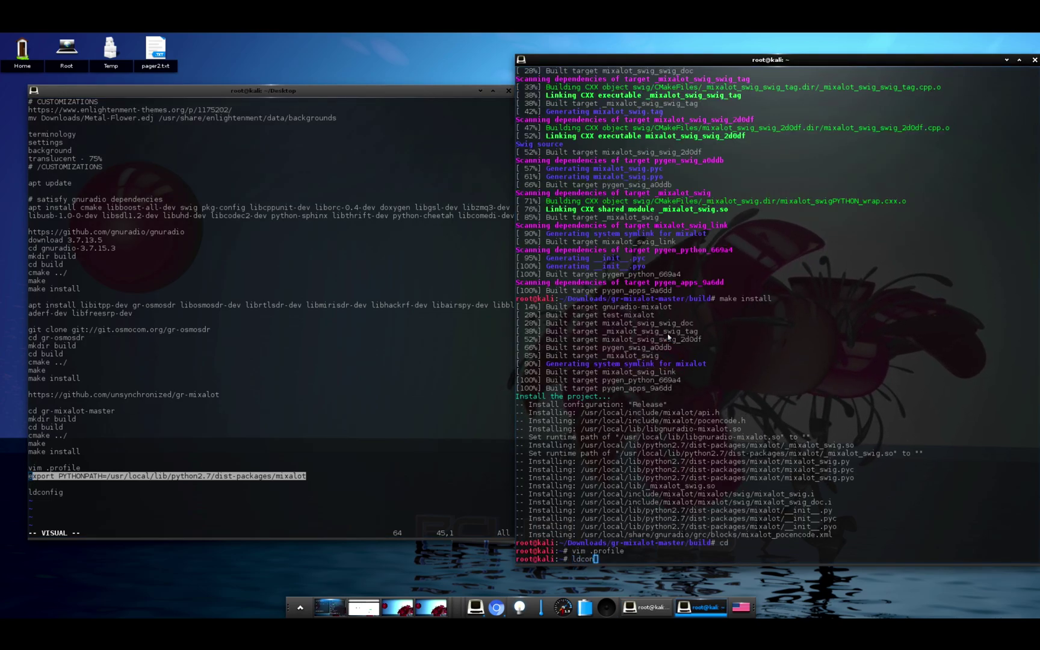
pyautogui.write('fig')
pyautogui.press('Return')
pyautogui.write('gnu')
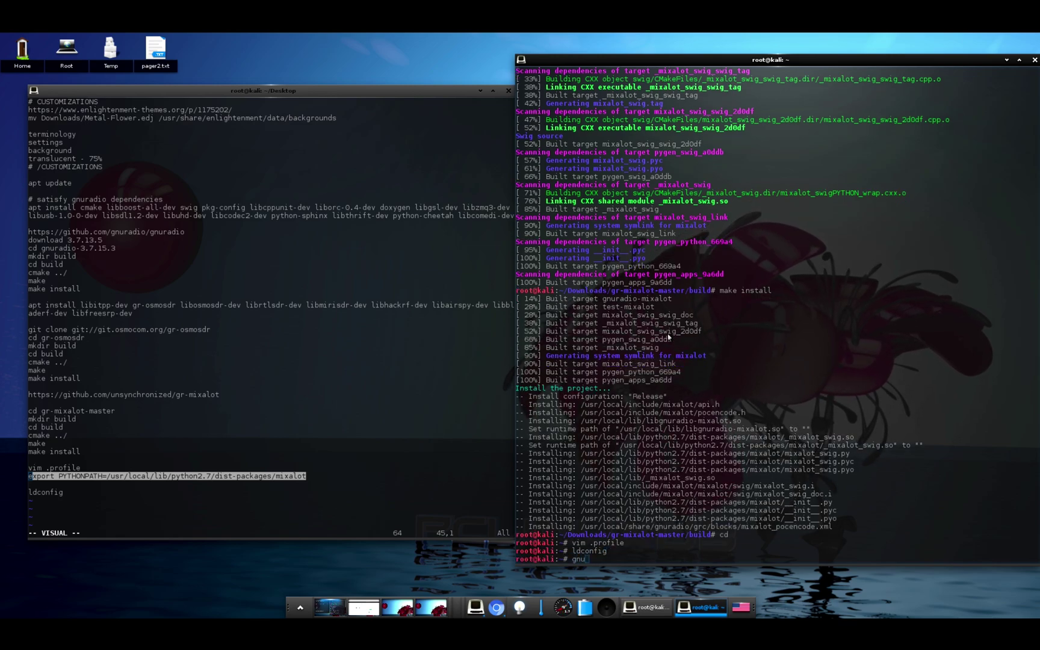
pyautogui.write('radio-companion')
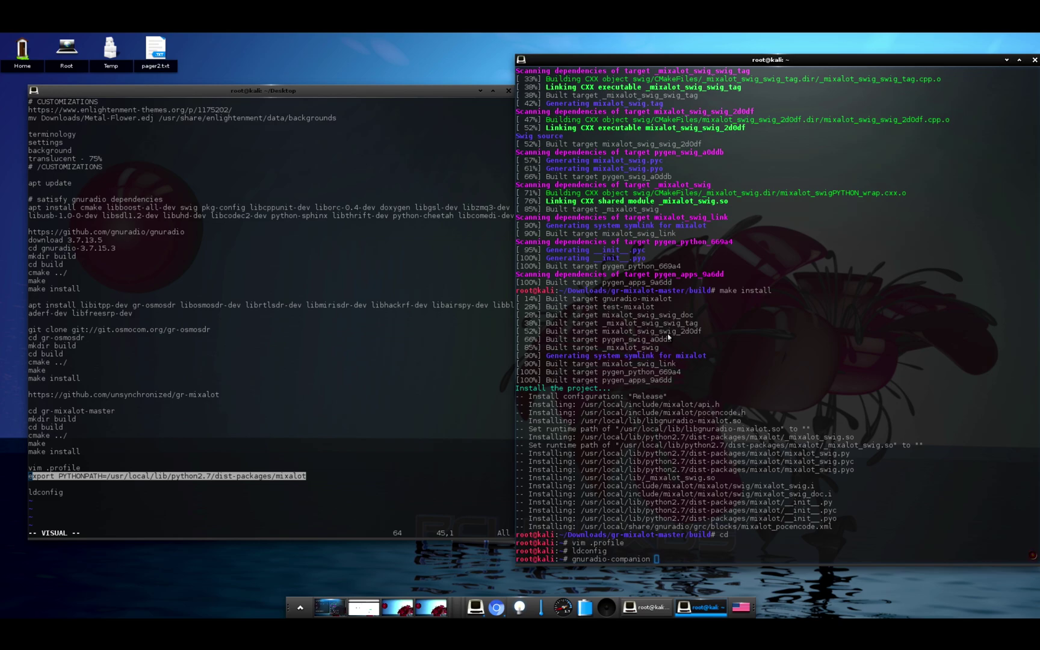
pyautogui.press('Return')
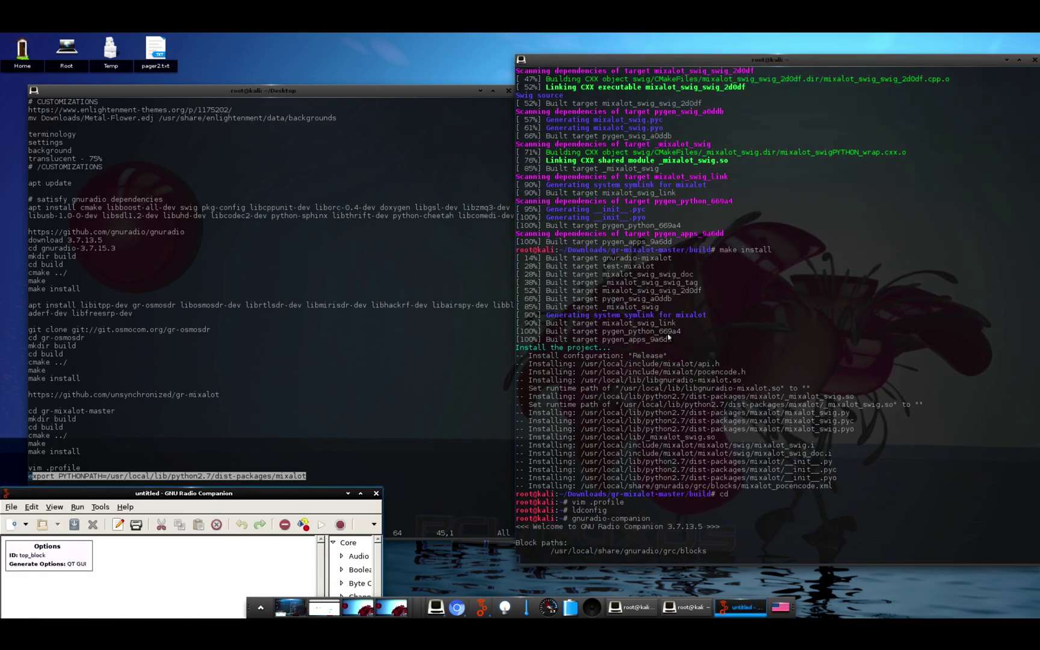
# - Maximize the window and load pocsagtx_hackrf.grc from Downloads/gr-mixalot-master/grc
pyautogui.click(361, 493)
pyautogui.click(42, 76)
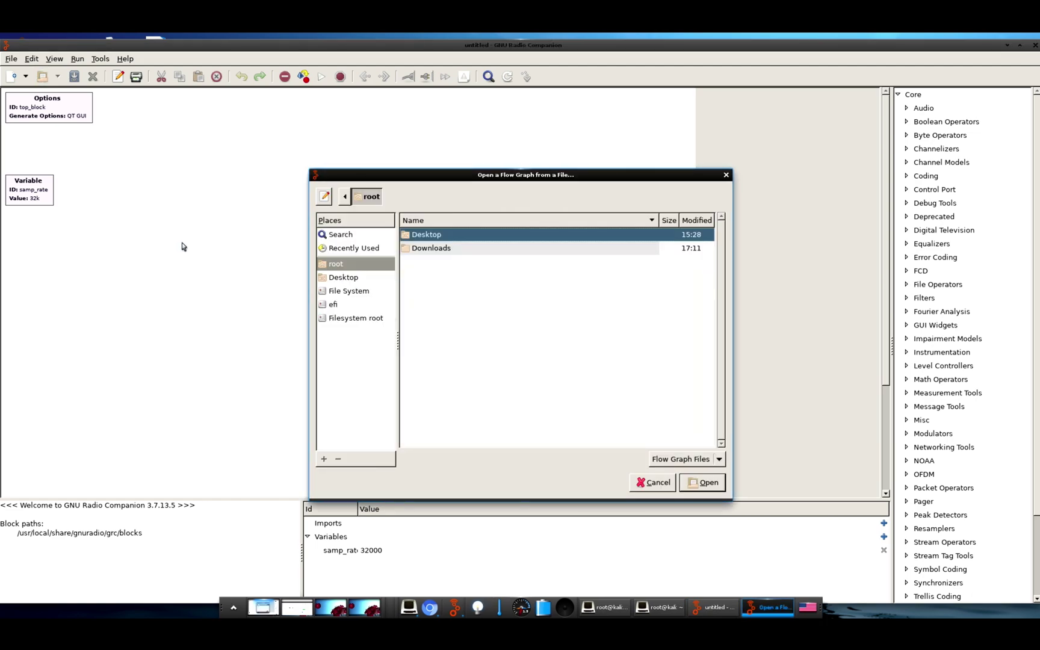
pyautogui.doubleClick(428, 249)
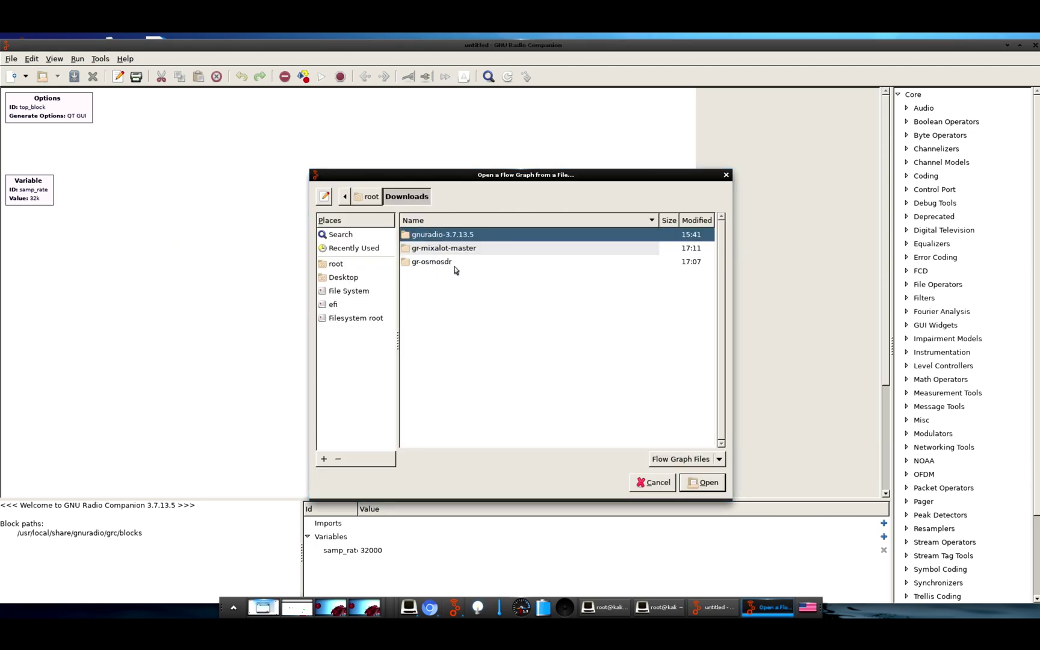
pyautogui.doubleClick(472, 250)
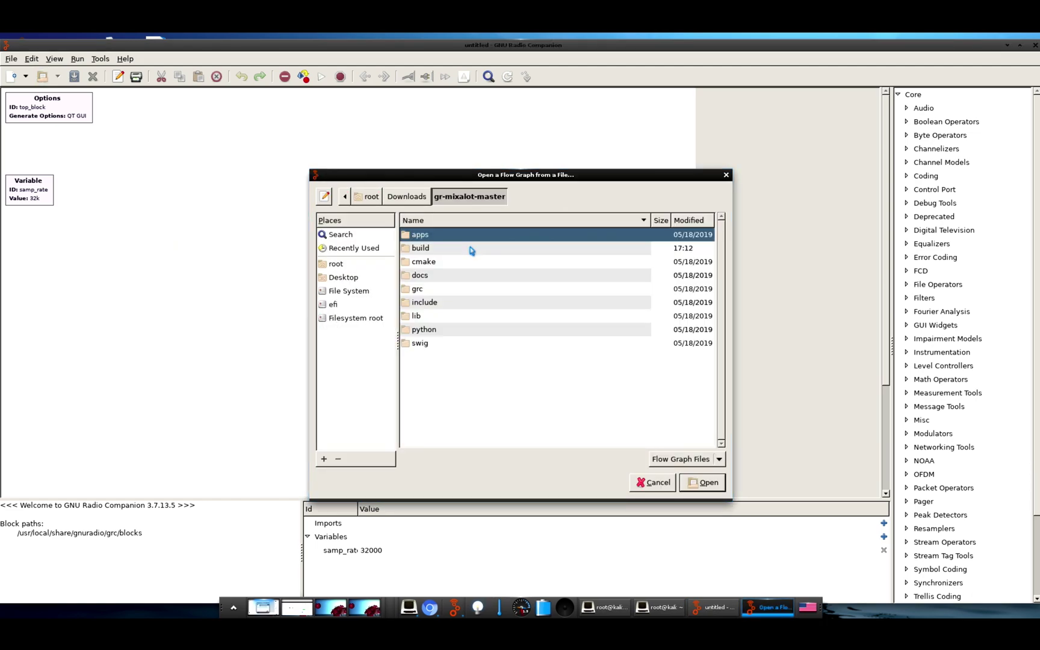
pyautogui.doubleClick(439, 290)
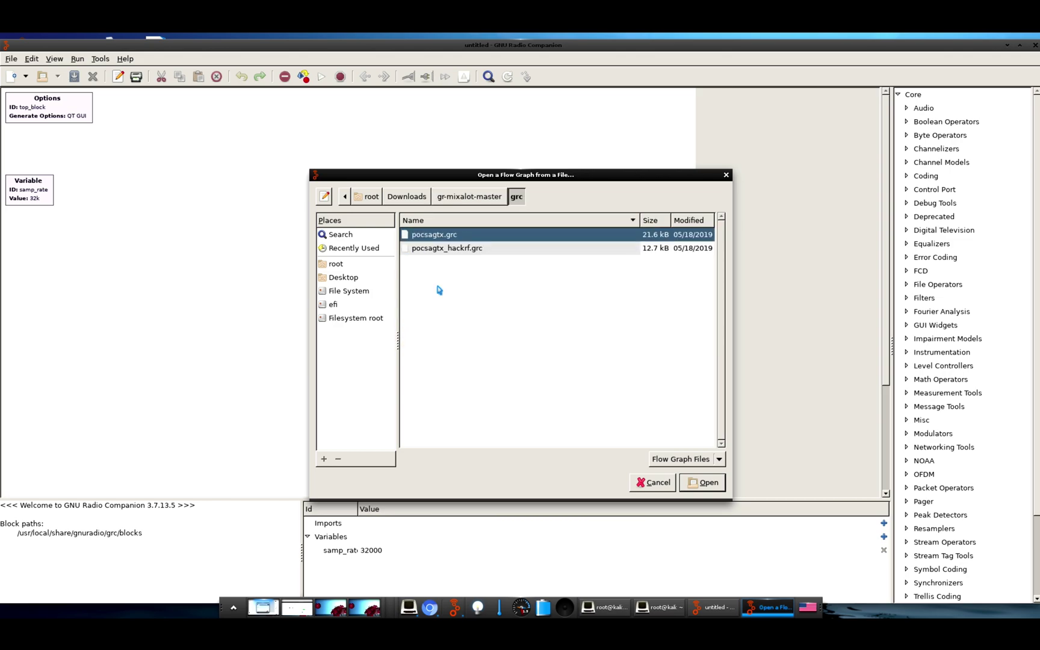
pyautogui.doubleClick(453, 250)
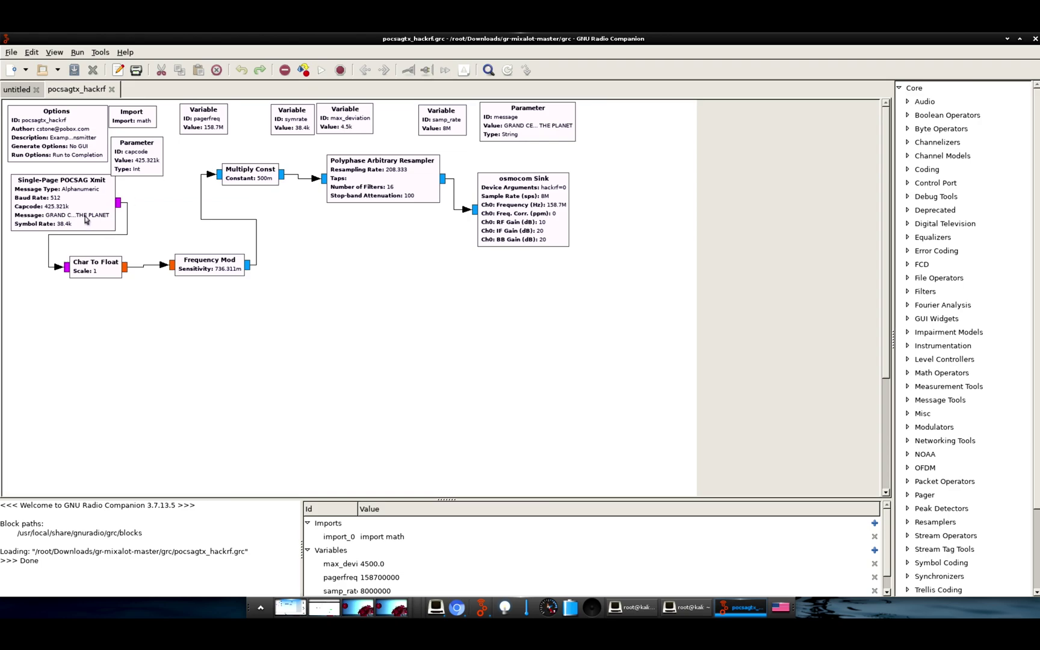
# - Nudge the Single-Page POCSAG Xmit block down and change the capcode value to 1.11111M
pyautogui.moveTo(88, 198); pyautogui.dragTo(88, 207)
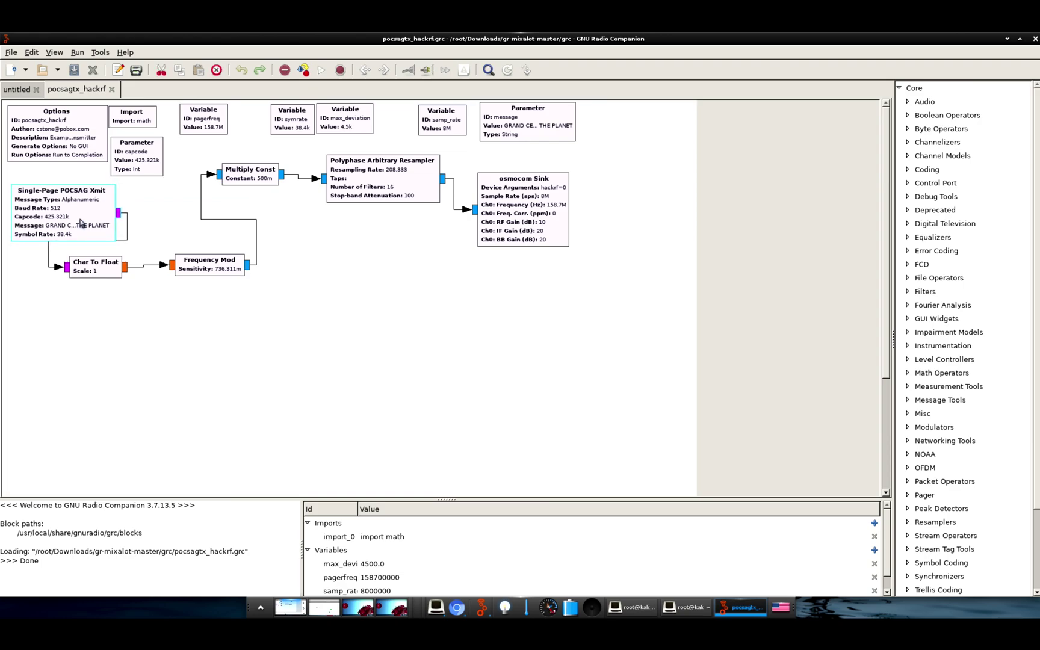
pyautogui.doubleClick(145, 168)
pyautogui.doubleClick(512, 250)
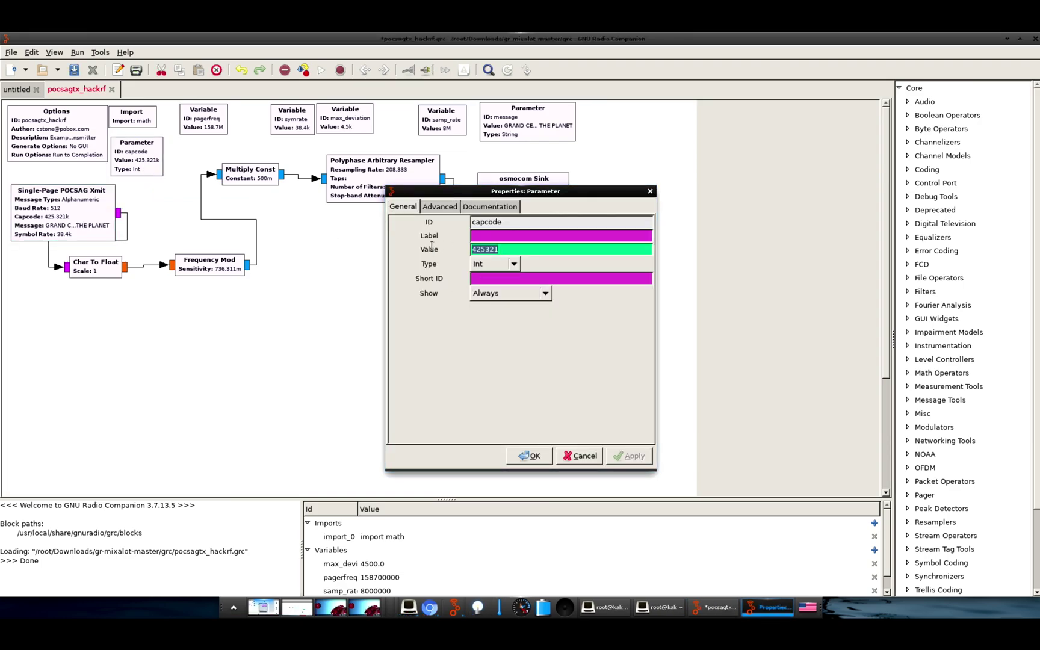
pyautogui.write('1111111')
pyautogui.click(529, 456)
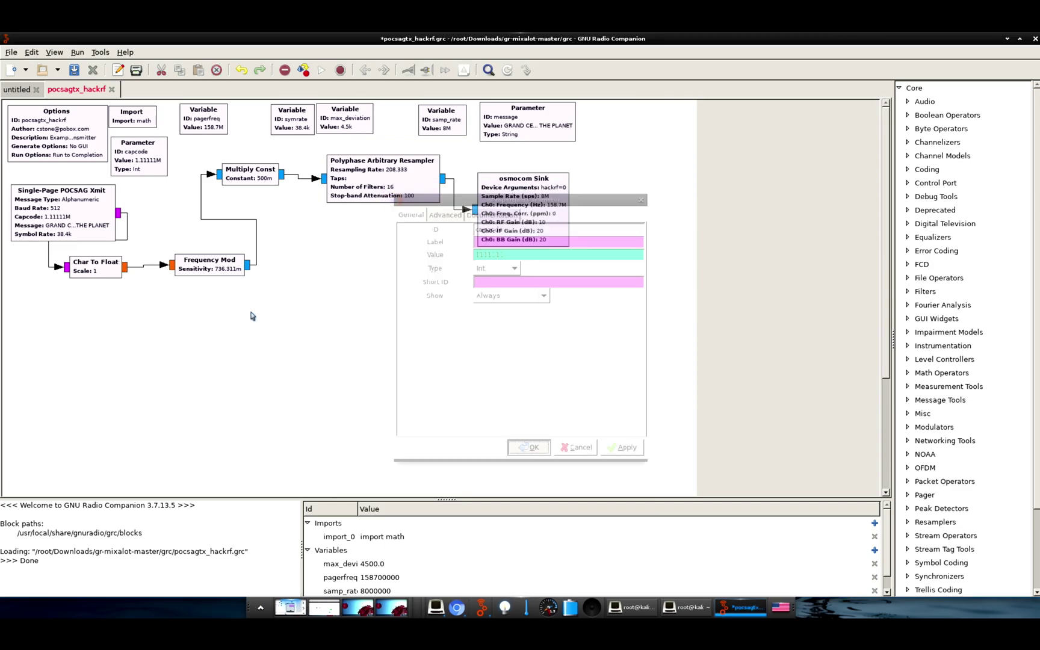
pyautogui.doubleClick(215, 119)
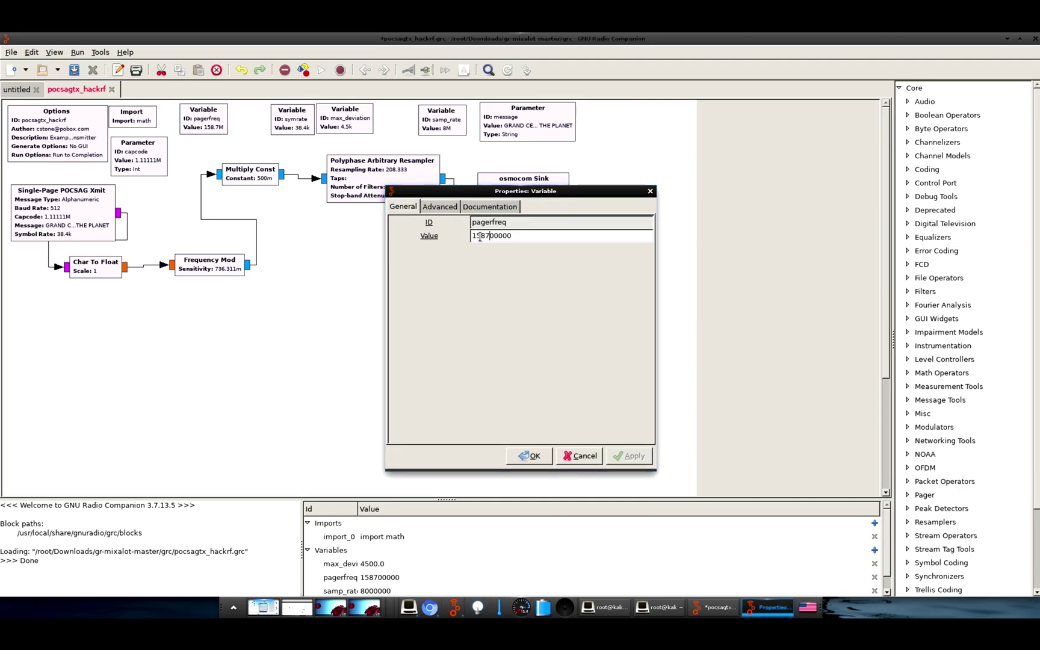
pyautogui.moveTo(489, 238); pyautogui.dragTo(453, 237)
pyautogui.write('4210')
pyautogui.click(533, 456)
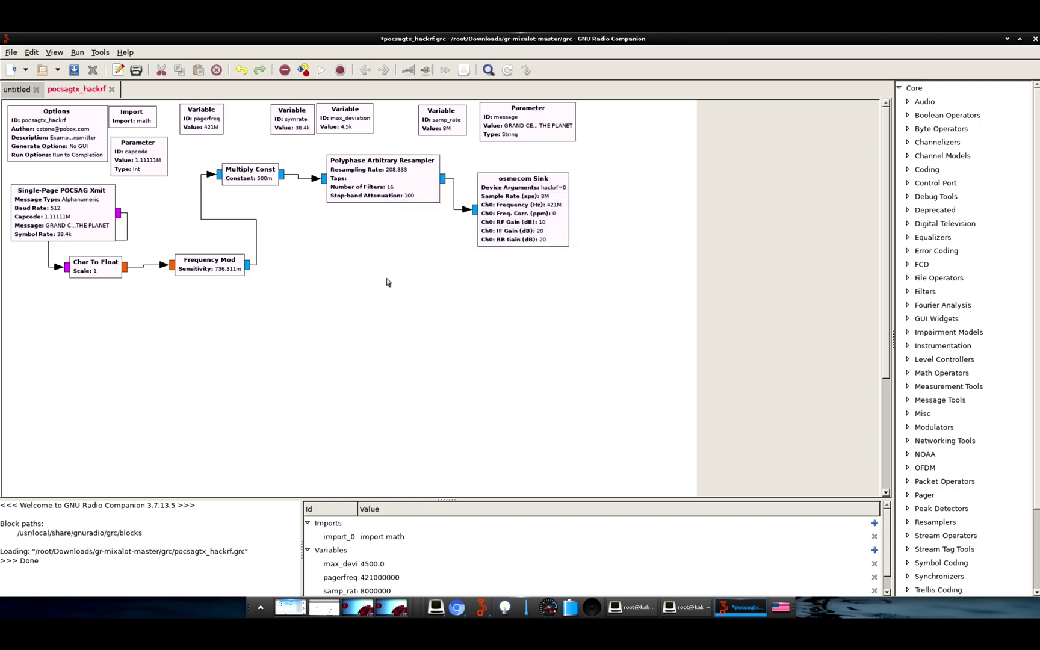
# - Delete the \x0a\x0a line-break codes from the message parameter
pyautogui.click(362, 125)
pyautogui.doubleClick(524, 135)
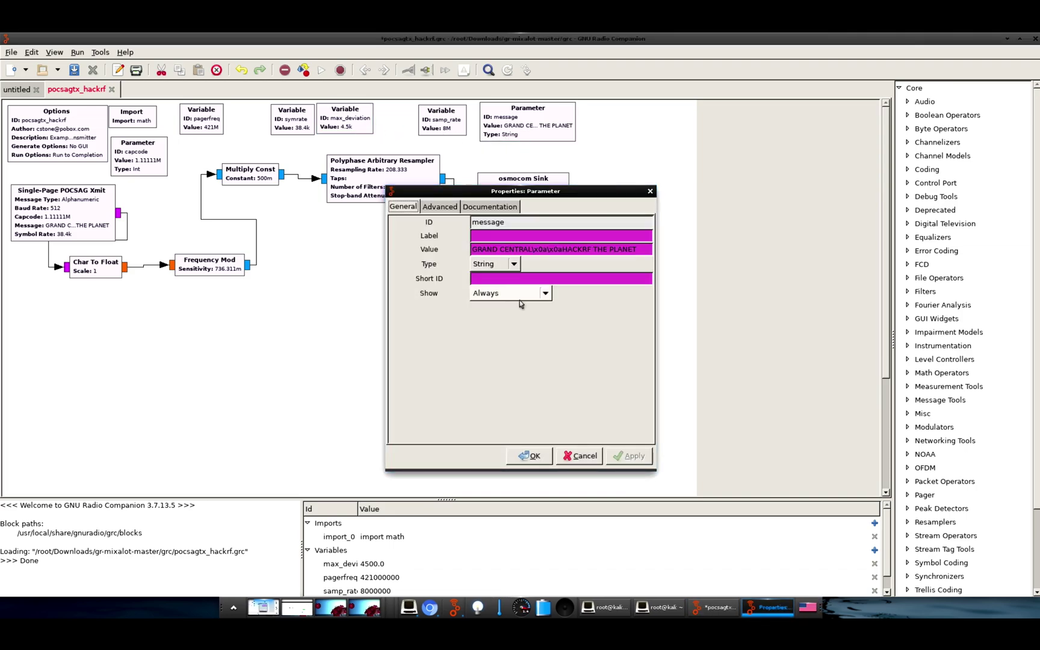
pyautogui.click(564, 249)
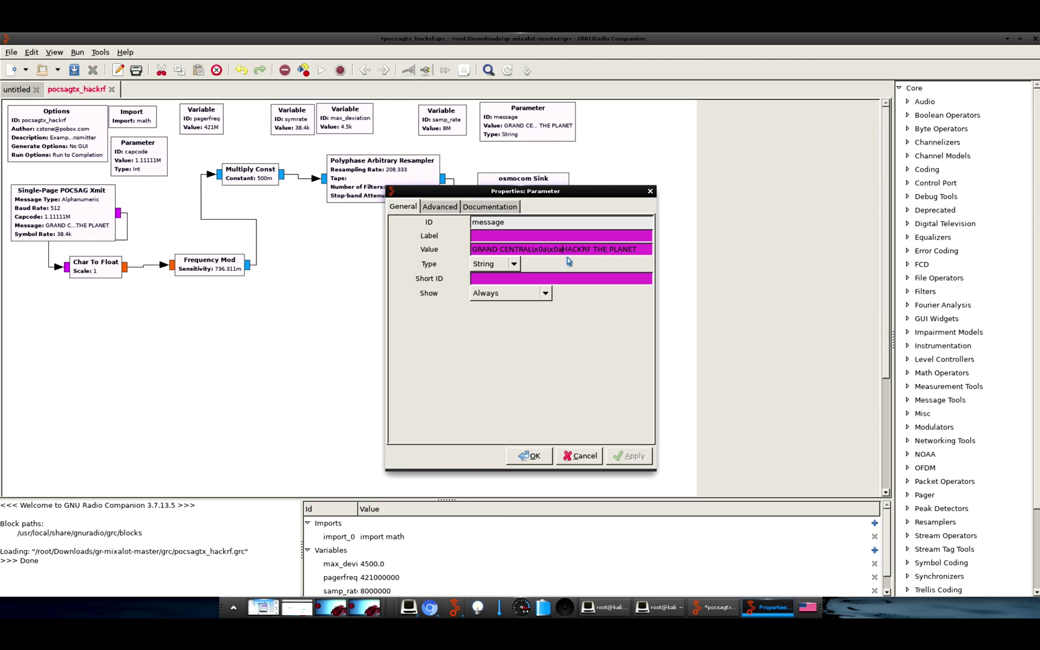
pyautogui.press('BackSpace')
pyautogui.press('BackSpace')
pyautogui.press('BackSpace')
pyautogui.press('BackSpace')
pyautogui.press('BackSpace')
pyautogui.press('BackSpace')
pyautogui.press('BackSpace')
# - Confirm the edited message, then change the osmocom Sink device arguments from hackrf=0 to hackrf
pyautogui.click(529, 456)
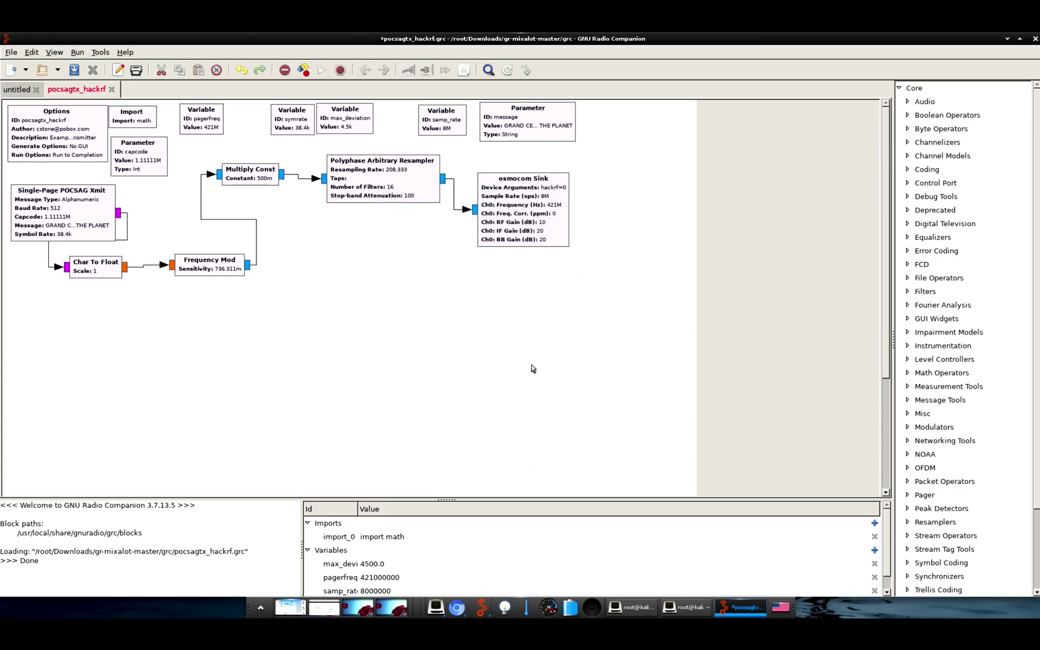
pyautogui.doubleClick(545, 233)
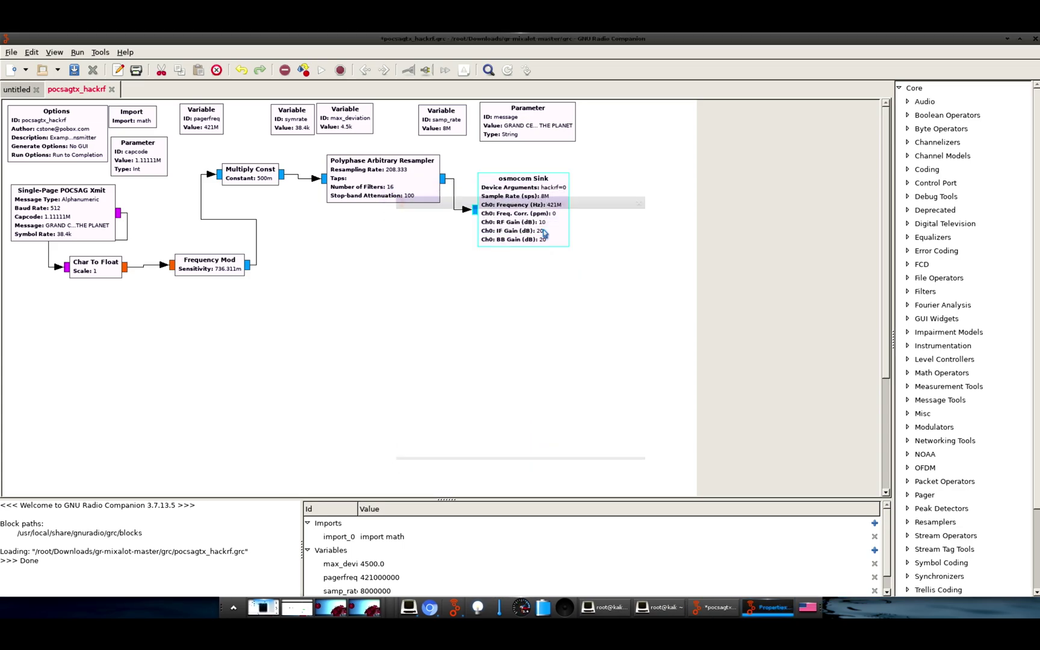
pyautogui.tripleClick(530, 251)
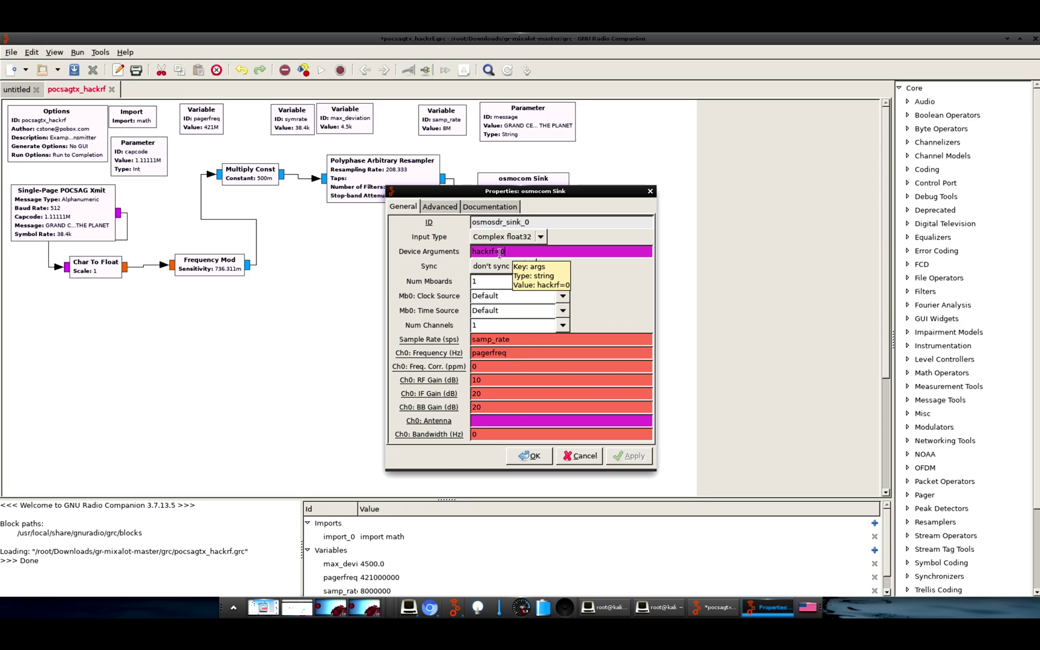
pyautogui.write('hackrf')
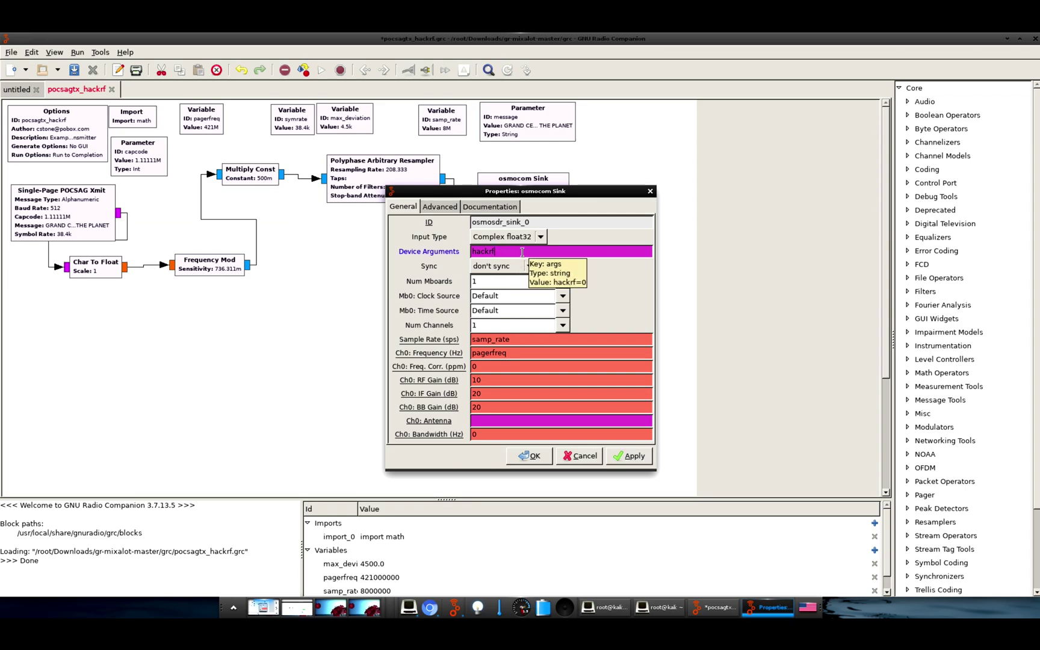
pyautogui.click(532, 455)
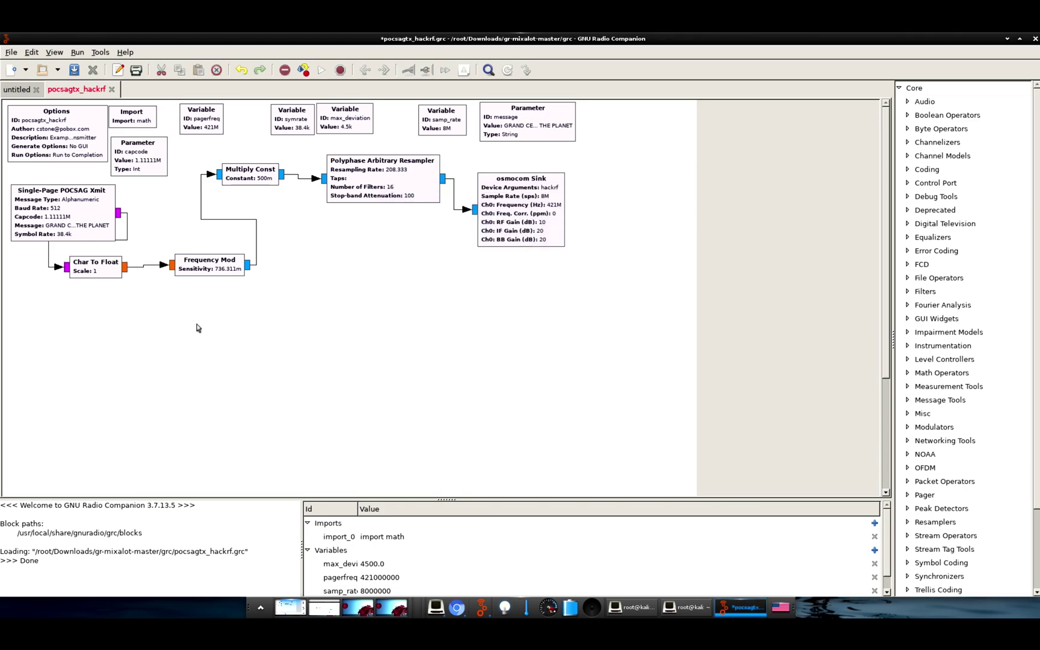
# - Review the Single-Page POCSAG Xmit properties unchanged, then execute the flow graph to produce pocsagtx_hackrf.py
pyautogui.doubleClick(54, 191)
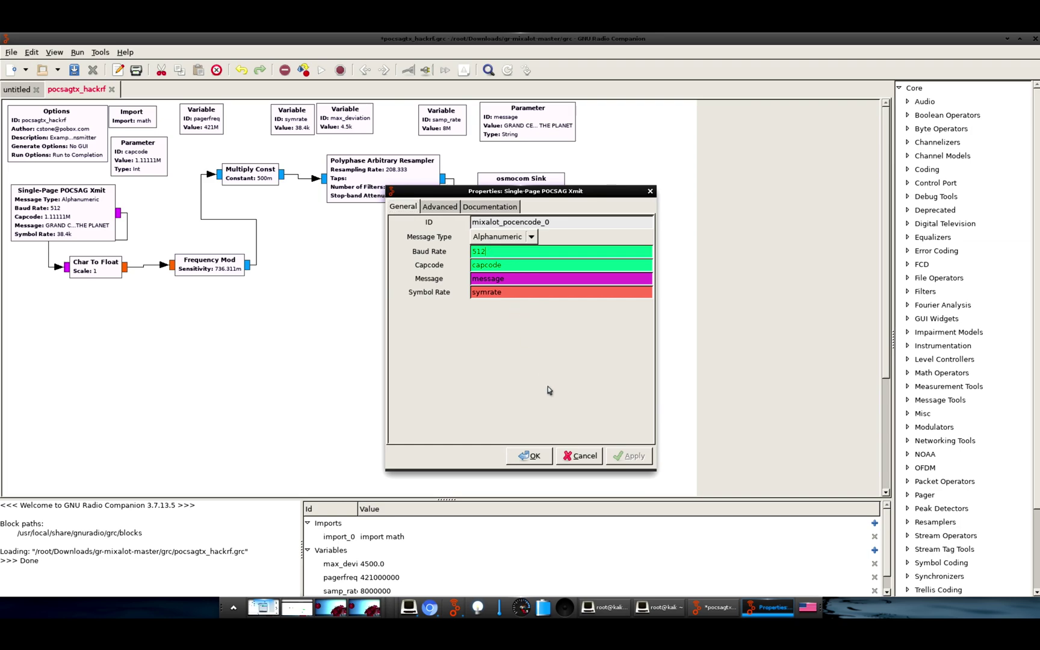
pyautogui.click(542, 461)
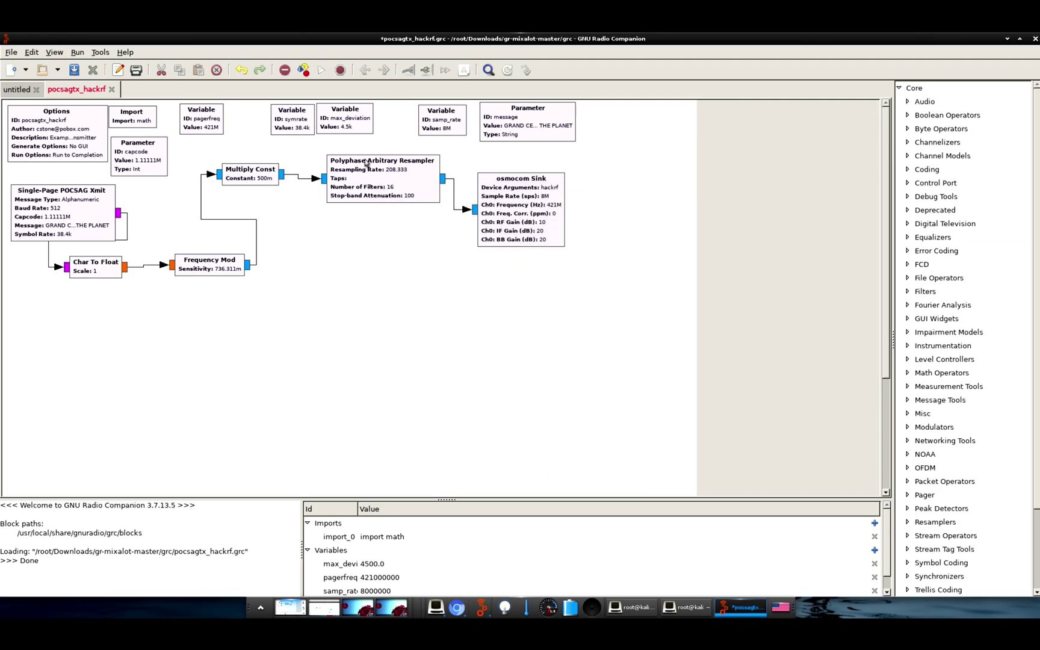
pyautogui.click(322, 71)
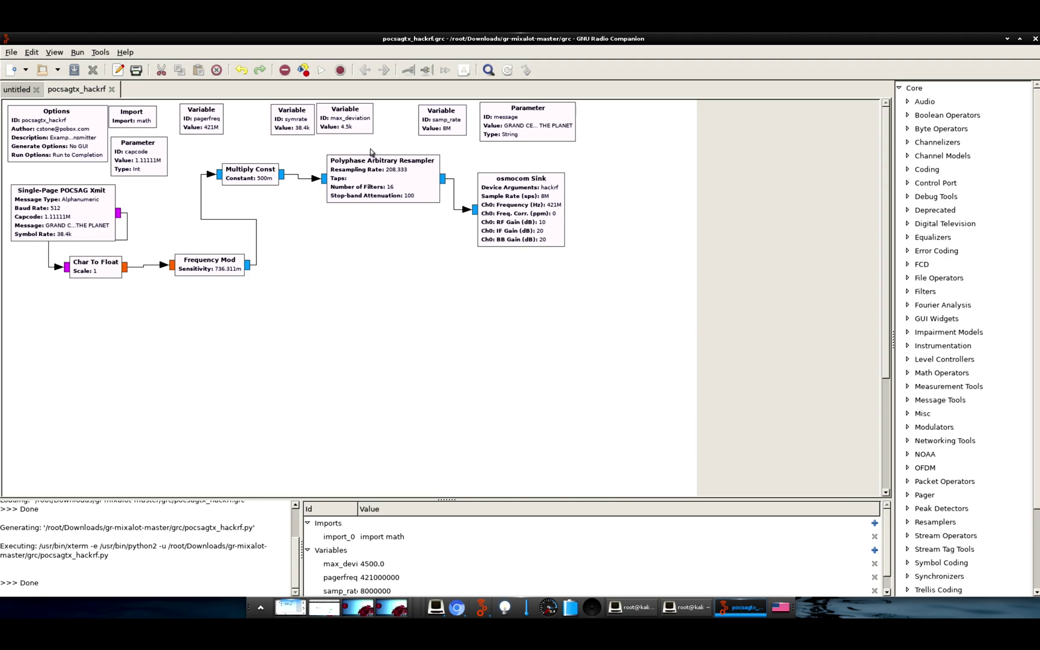
# - Close GNU Radio Companion and move into Downloads/gr-mixalot-master/grc, listing each folder's contents
pyautogui.click(1035, 39)
pyautogui.write('c')
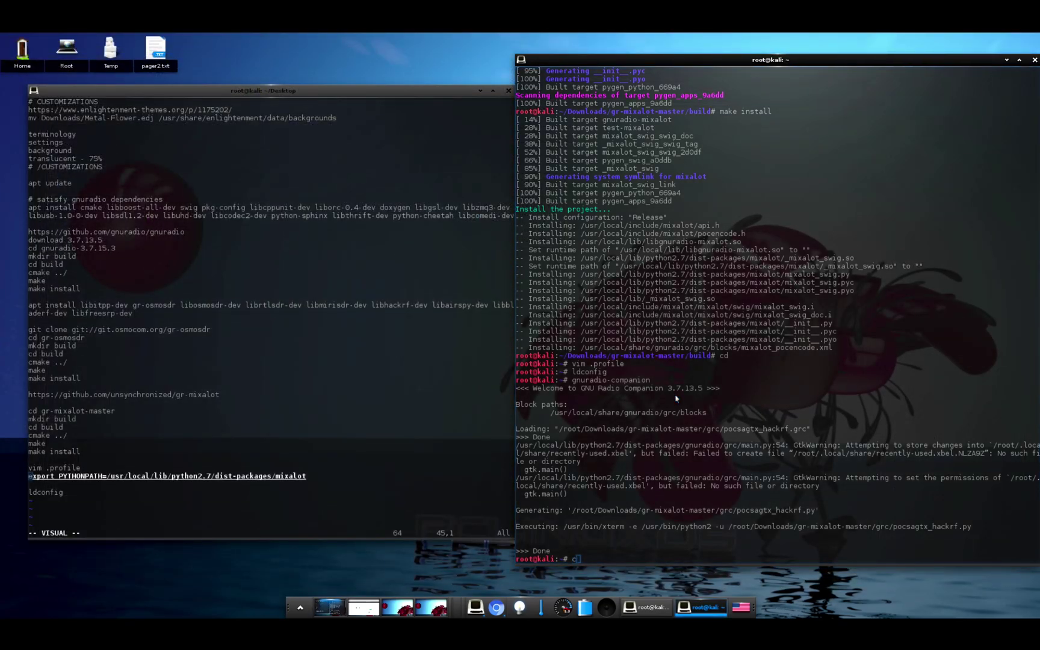
pyautogui.write('d Downloads/g')
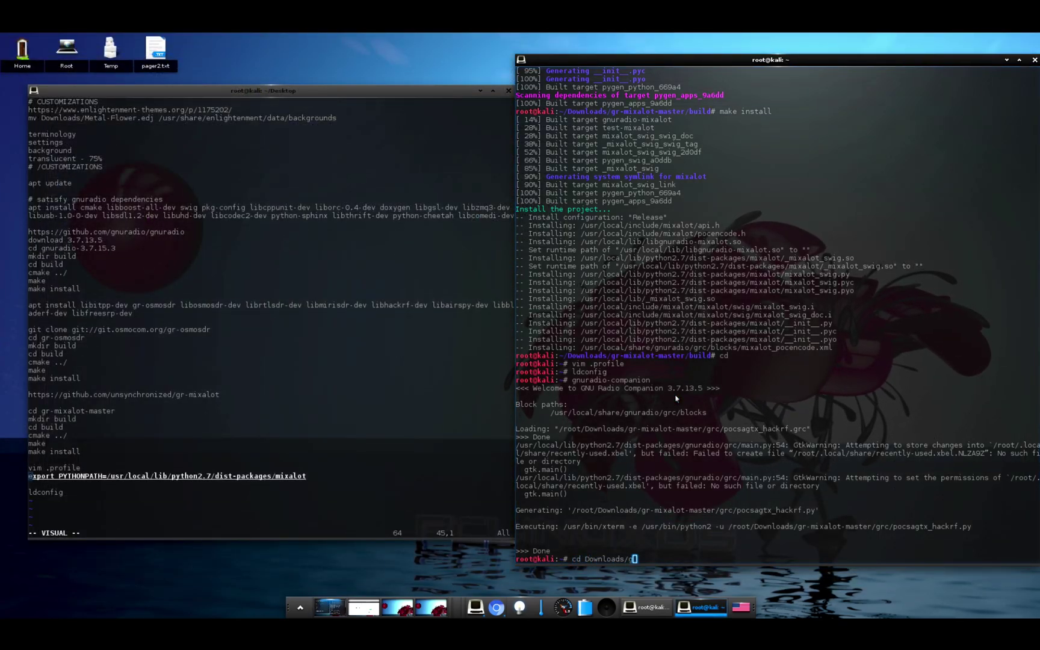
pyautogui.write('r-mixal')
pyautogui.press('Tab')
pyautogui.press('Return')
pyautogui.write('ls')
pyautogui.press('Return')
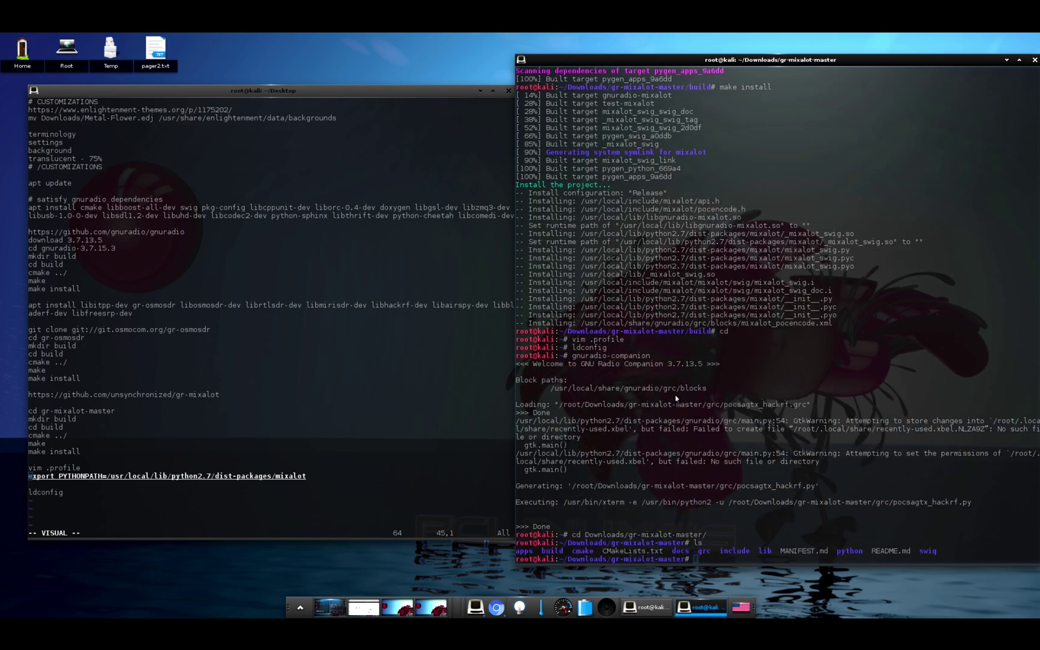
pyautogui.write('cd grc')
pyautogui.press('Return')
pyautogui.write('l')
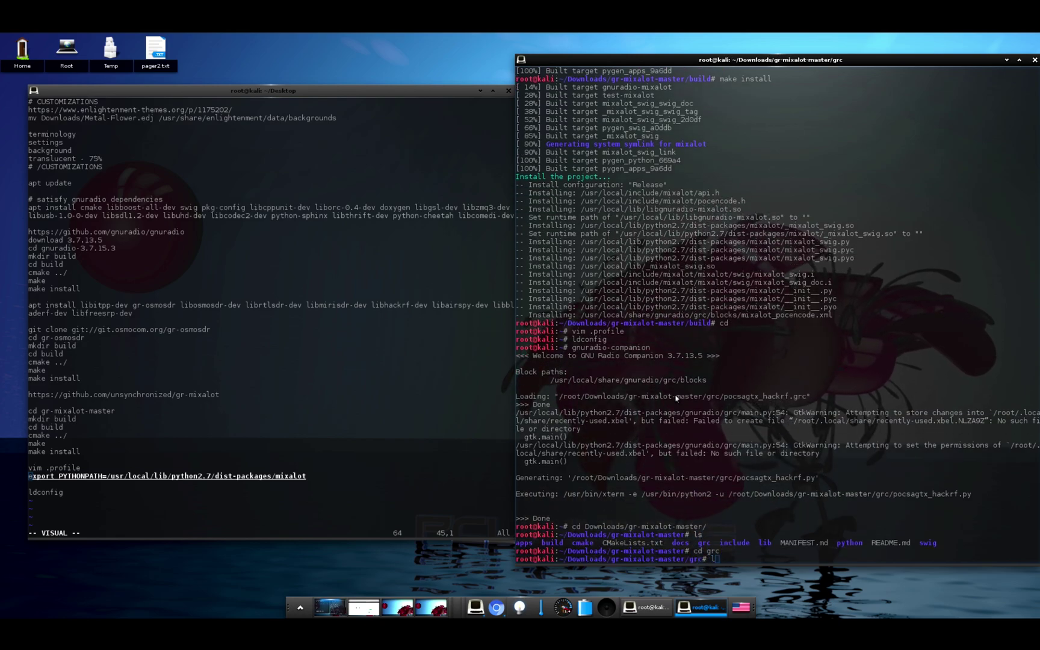
pyautogui.write('s')
pyautogui.press('Return')
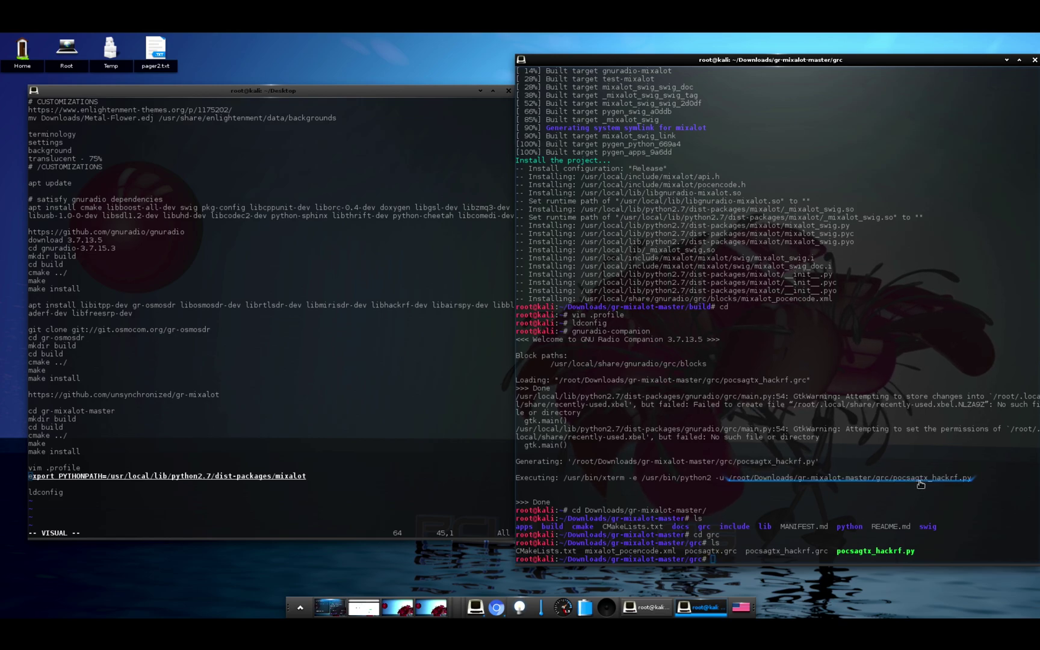
# - View pocsagtx_hackrf.py in vim, highlighting its message and capcode defaults, then quit
pyautogui.write('vim pocsagtx_')
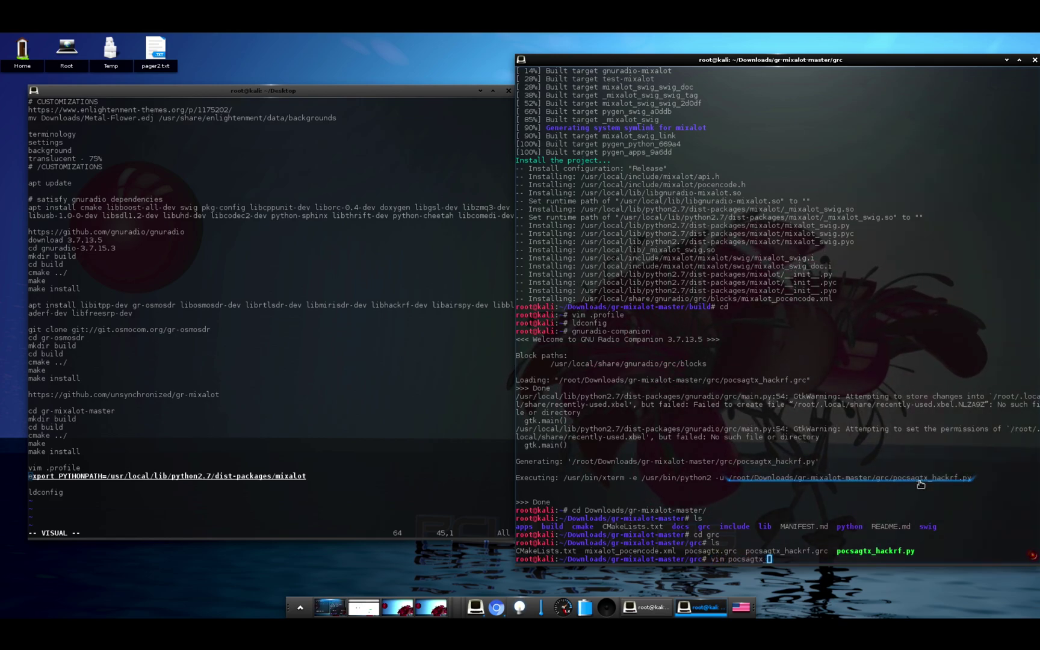
pyautogui.write('hackrf.py')
pyautogui.press('Return')
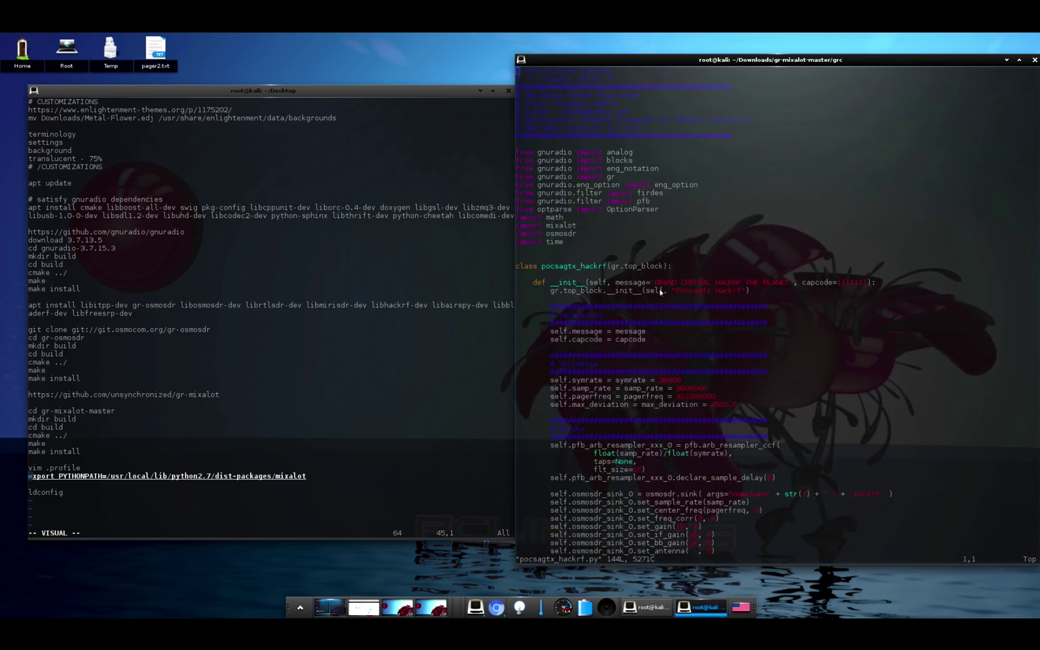
pyautogui.moveTo(654, 286); pyautogui.dragTo(878, 282)
pyautogui.press('Escape')
pyautogui.write(':q')
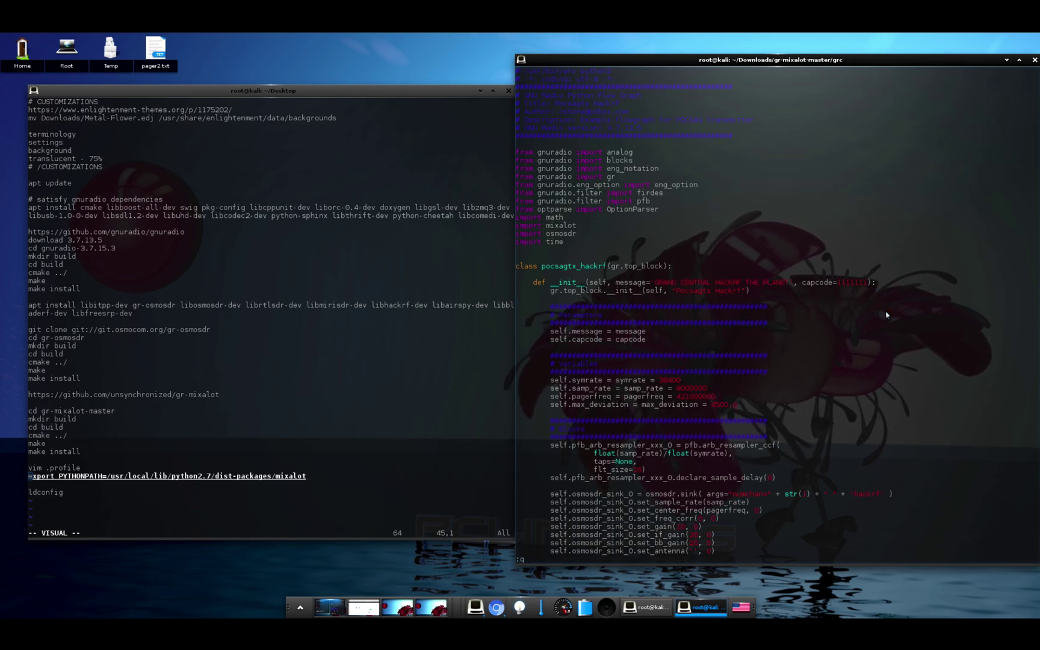
pyautogui.press('Return')
# - Run ./pocsagtx_hackrf.py --help, tab-completing the script name
pyautogui.write('./p')
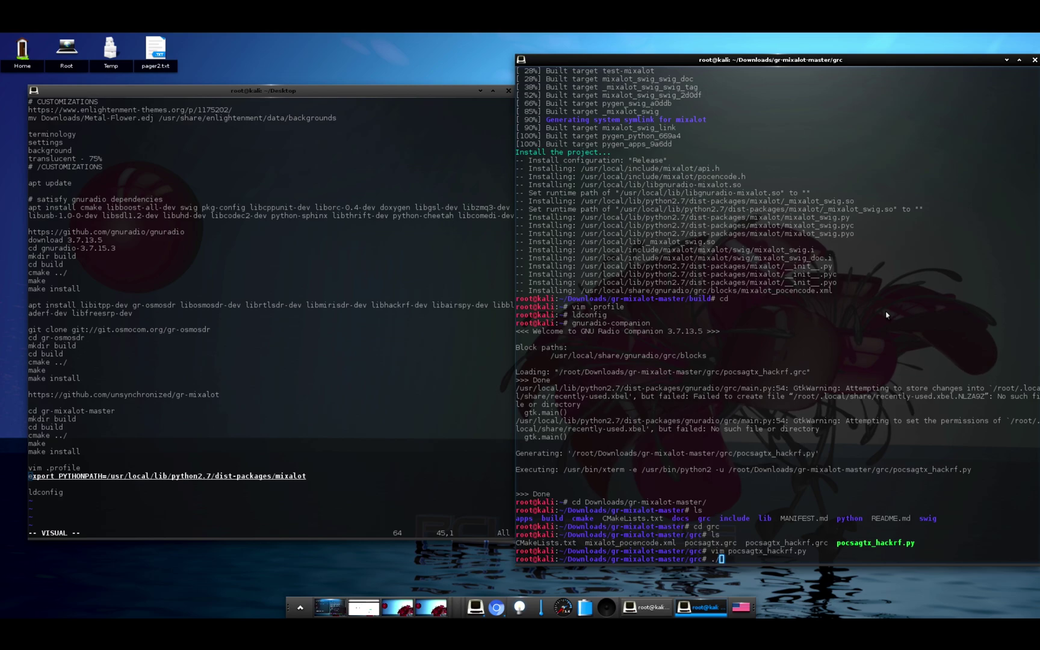
pyautogui.press('Tab')
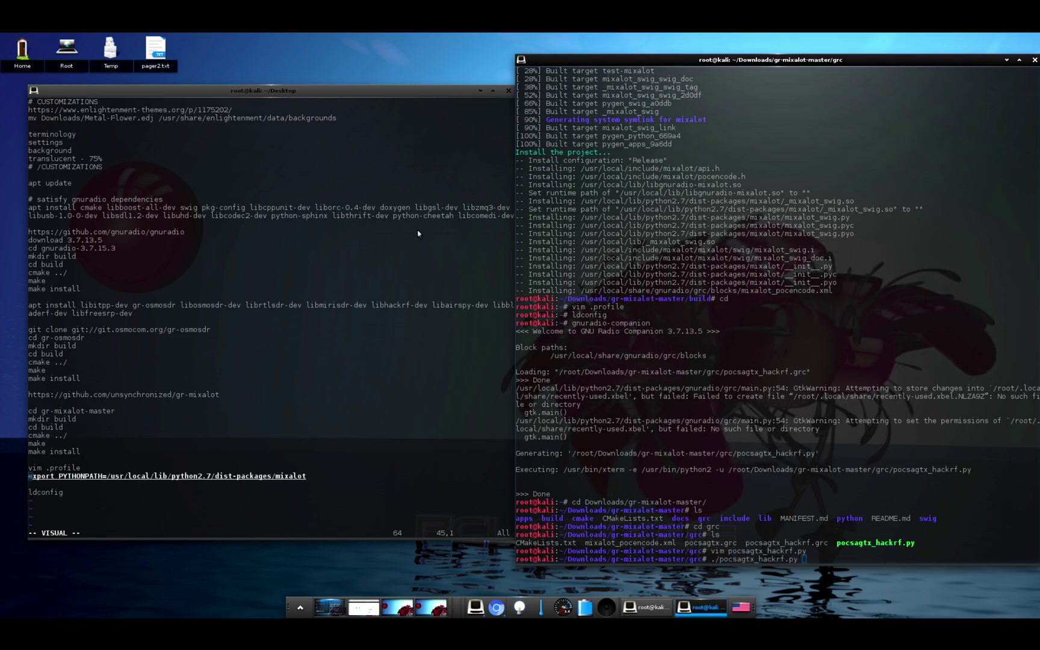
pyautogui.write('--help')
pyautogui.press('Return')
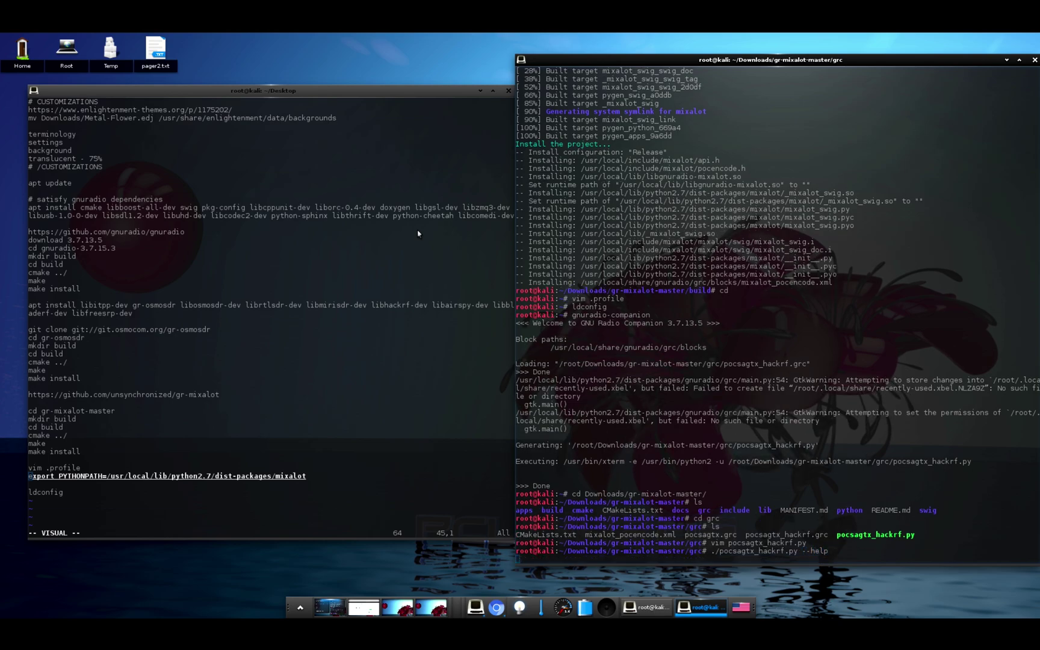
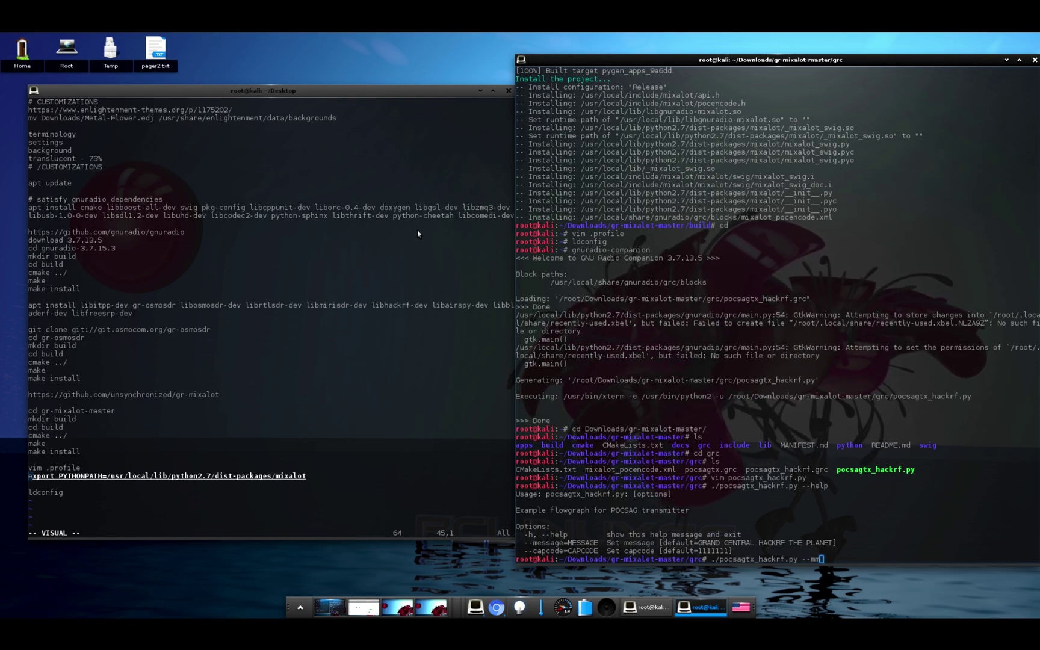
# - Run ./pocsagtx_hackrf.py with --message='test 123' to transmit the page
pyautogui.write("essage='test 123'")
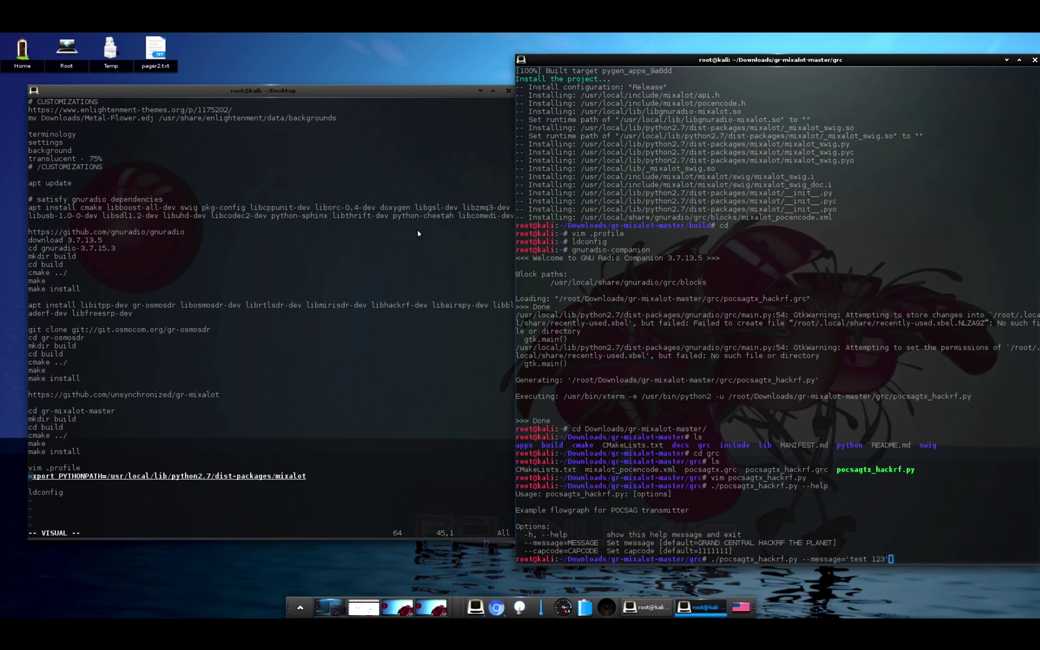
pyautogui.press('Return')
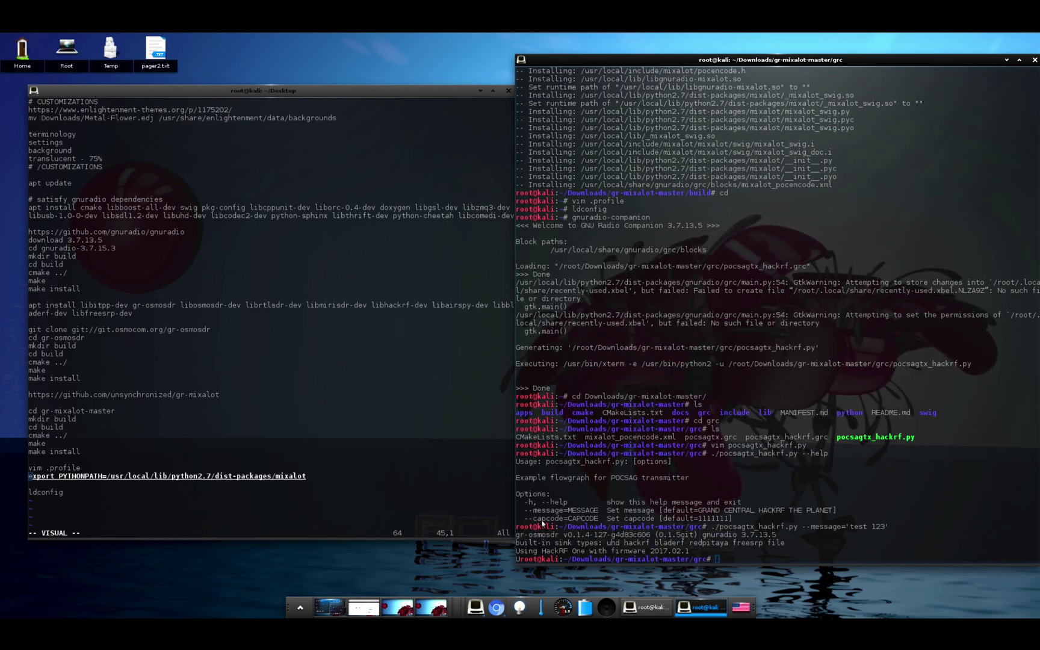
# - Select the -h and --message help lines in the script's output
pyautogui.moveTo(530, 512); pyautogui.dragTo(596, 528)
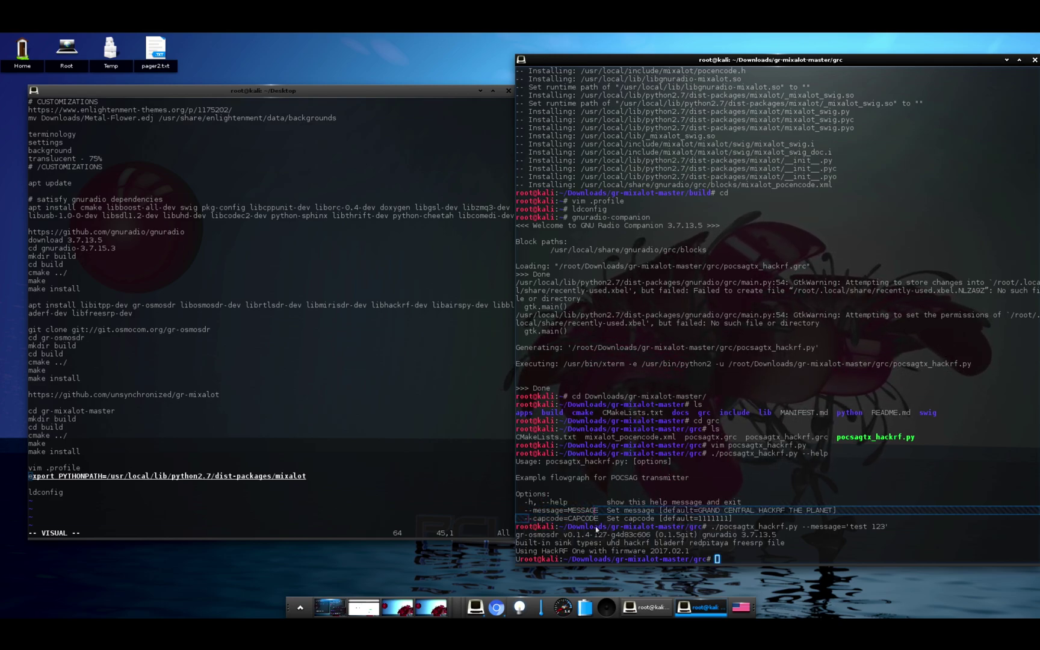